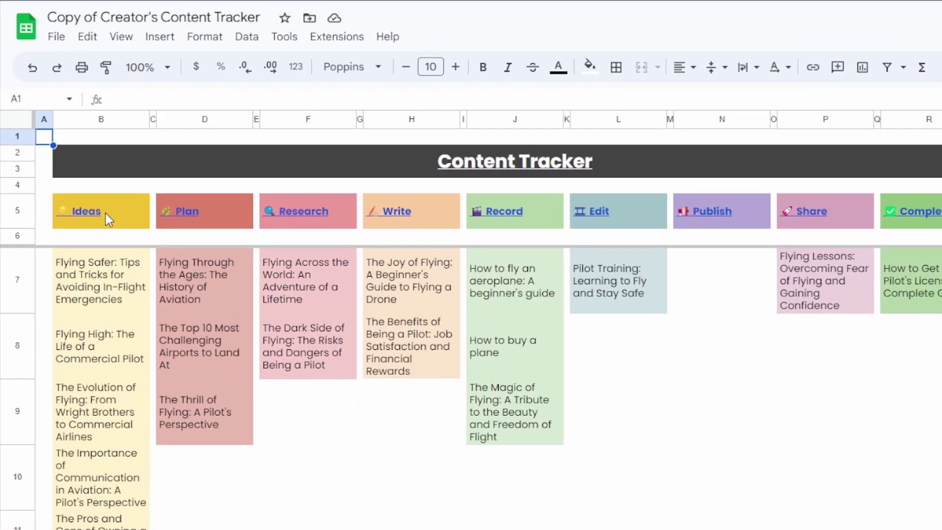
Step: Add 'The Mile High Club: A True Story!' to the Ideas sheet in C11 with status Ideas
{"action": "mouse_move", "coordinate": [320, 208]}
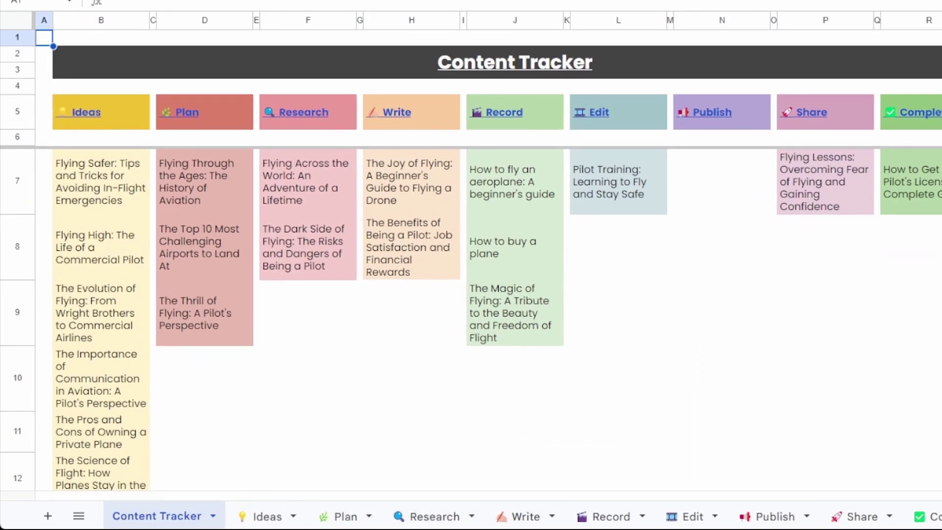
{"action": "left_click", "coordinate": [88, 111]}
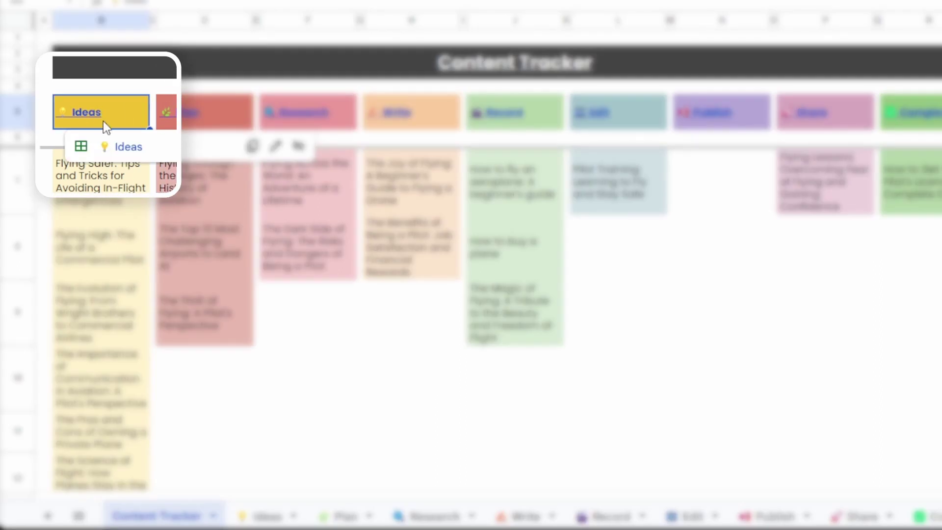
{"action": "left_click", "coordinate": [127, 147]}
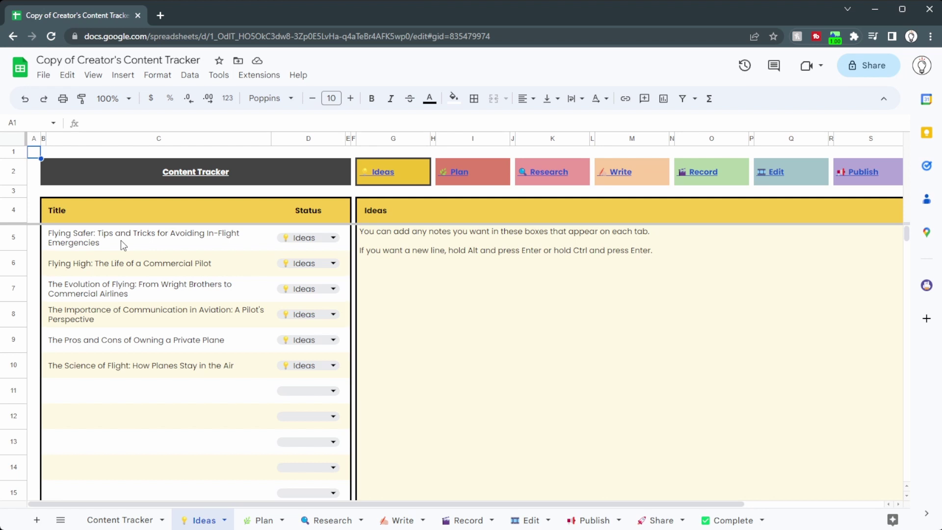
{"action": "left_click", "coordinate": [220, 383]}
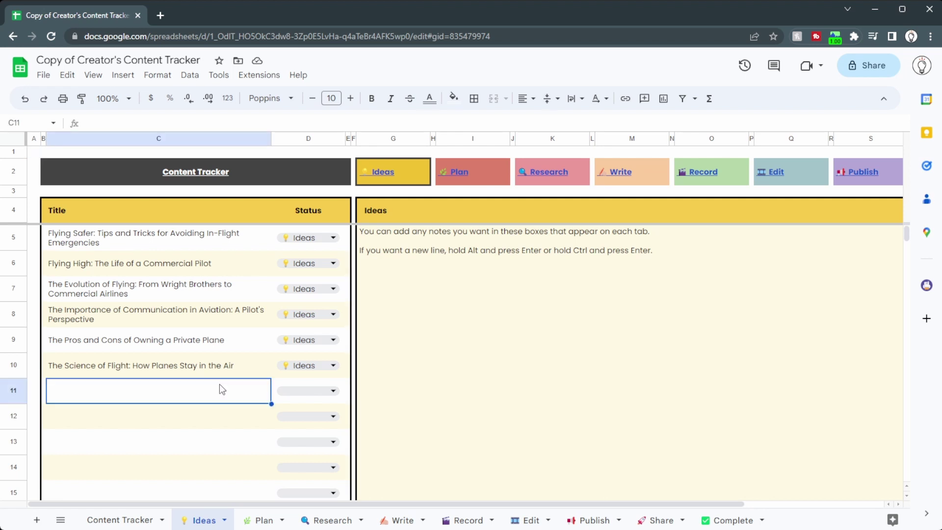
{"action": "type", "text": "The Mile High Club: A True Story!"}
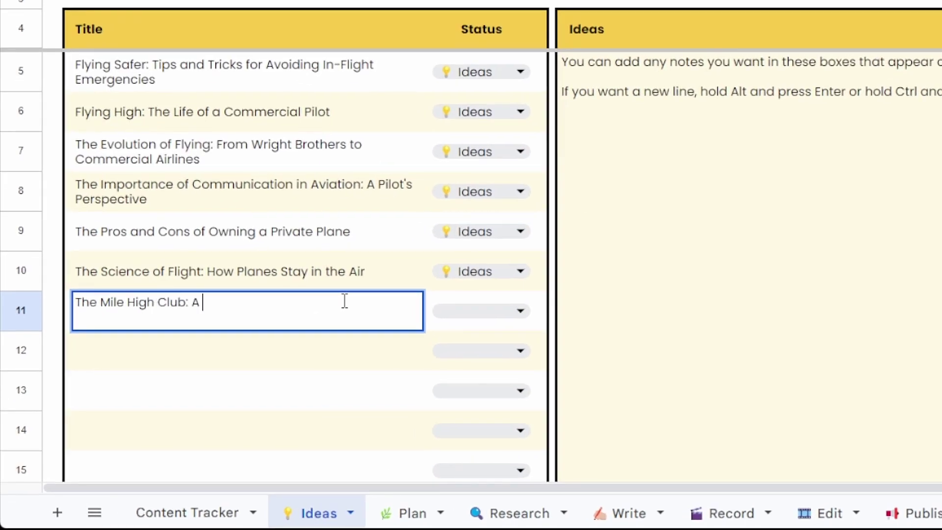
{"action": "key", "text": "Return"}
{"action": "left_click", "coordinate": [462, 311]}
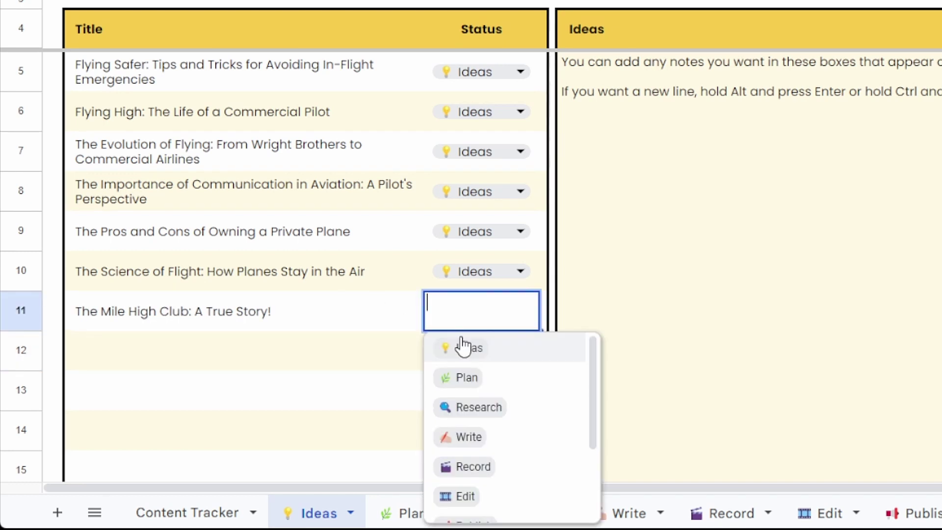
{"action": "left_click", "coordinate": [467, 345]}
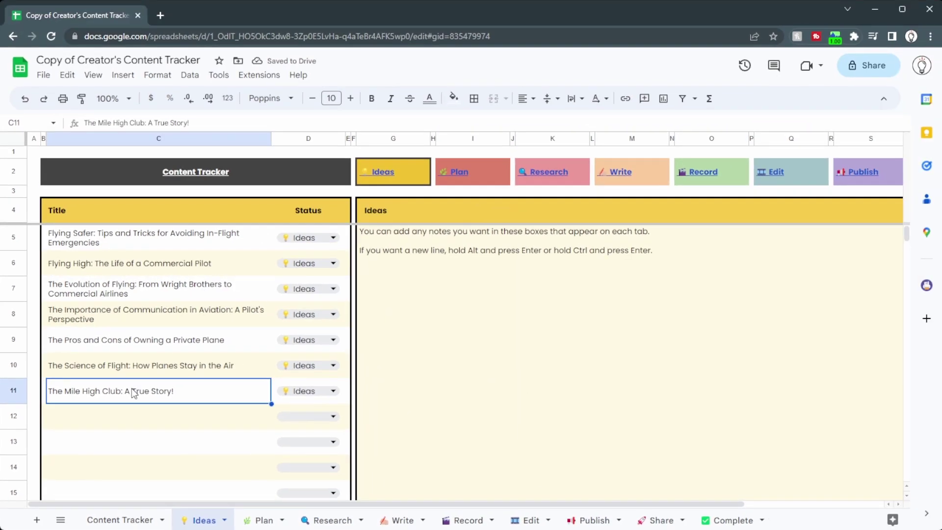
Step: Change the aviation communication title's status in row 8 to Plan
{"action": "scroll", "coordinate": [133, 385], "scroll_direction": "down", "scroll_amount": 20}
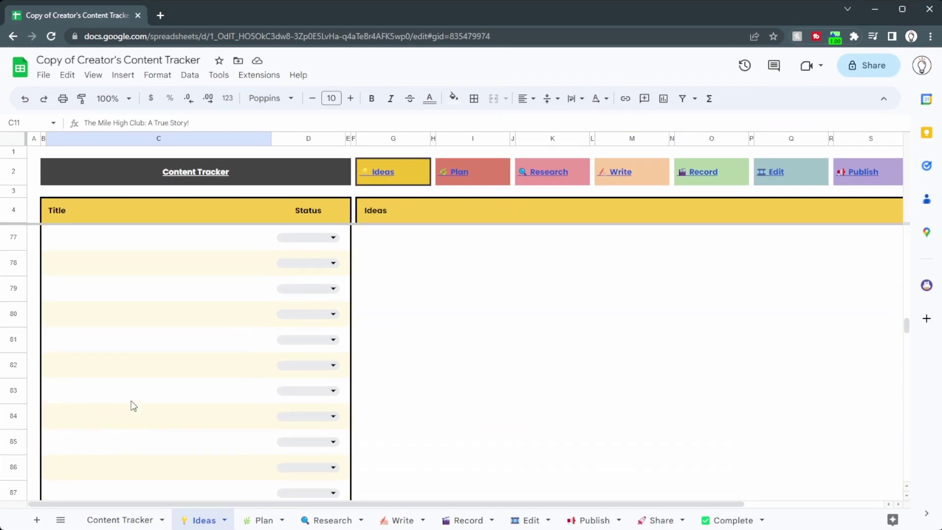
{"action": "scroll", "coordinate": [133, 384], "scroll_direction": "up", "scroll_amount": 20}
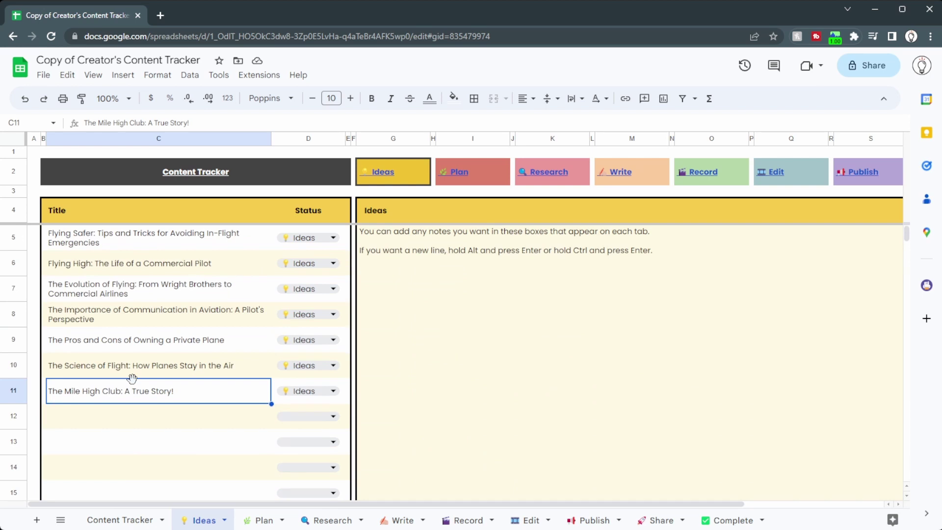
{"action": "left_click", "coordinate": [257, 314]}
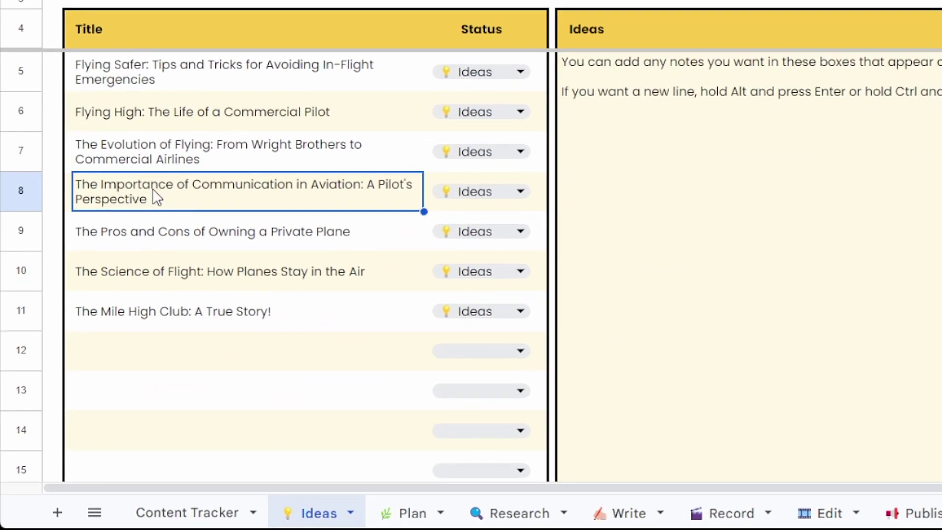
{"action": "left_click", "coordinate": [490, 190]}
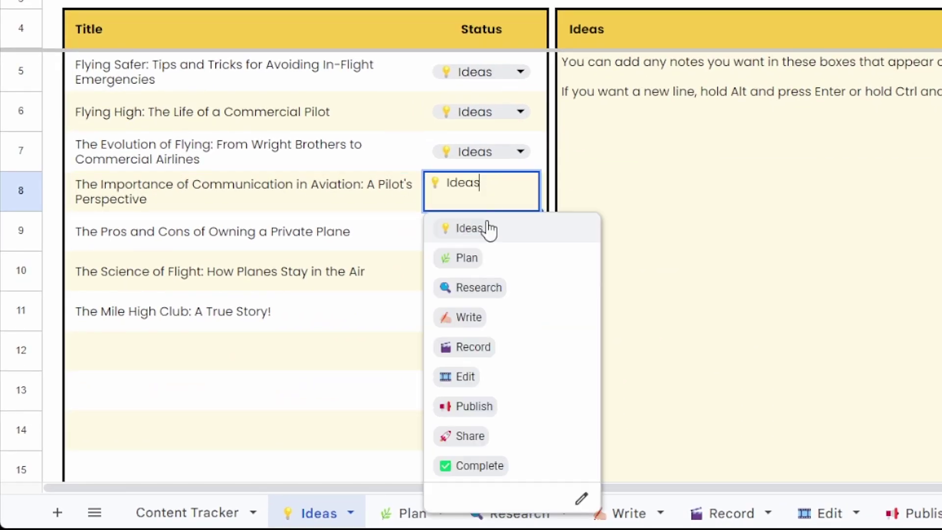
{"action": "left_click", "coordinate": [488, 257]}
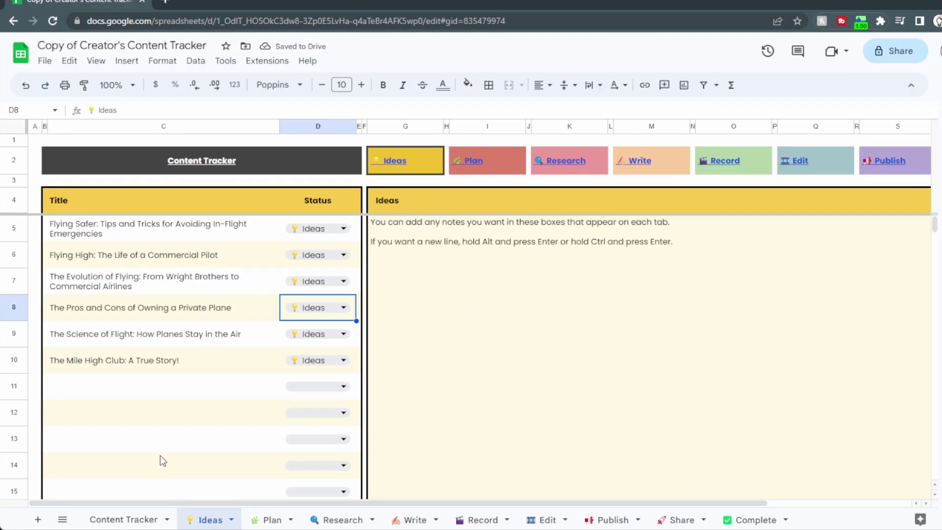
Step: On the Plan sheet, change The Top 10 Most Challenging Airports to Land At's status to Research
{"action": "key", "text": "ctrl+Page_Down"}
{"action": "left_click", "coordinate": [160, 316]}
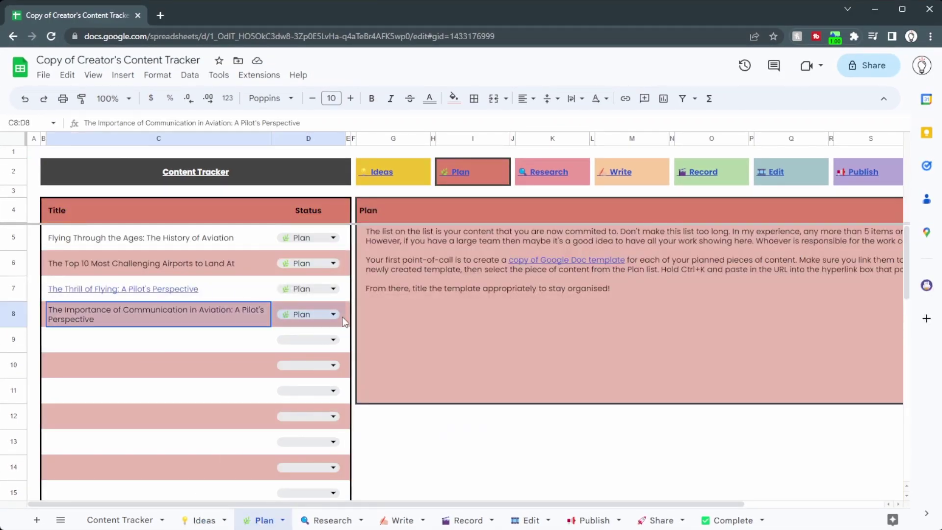
{"action": "key", "text": "Down"}
{"action": "key", "text": "Down"}
{"action": "key", "text": "Down"}
{"action": "key", "text": "Down"}
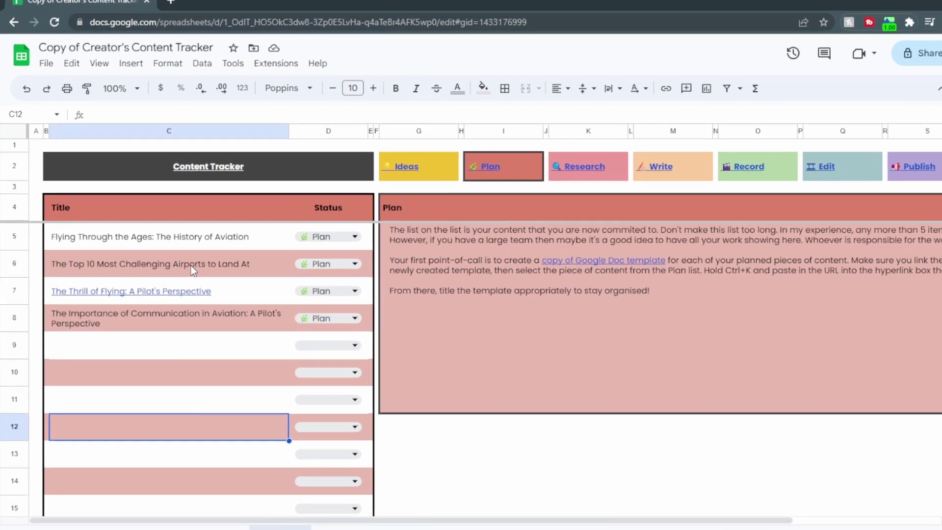
{"action": "left_click", "coordinate": [190, 266]}
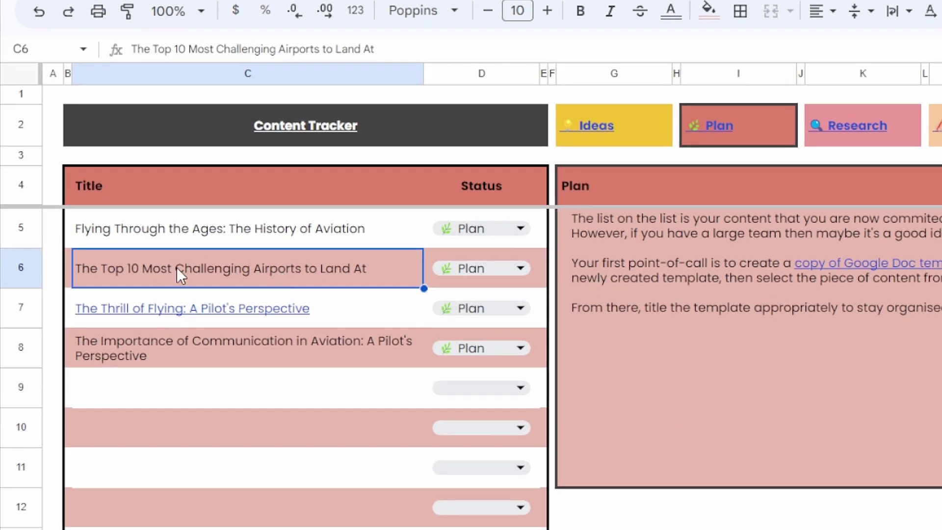
{"action": "left_click", "coordinate": [501, 269]}
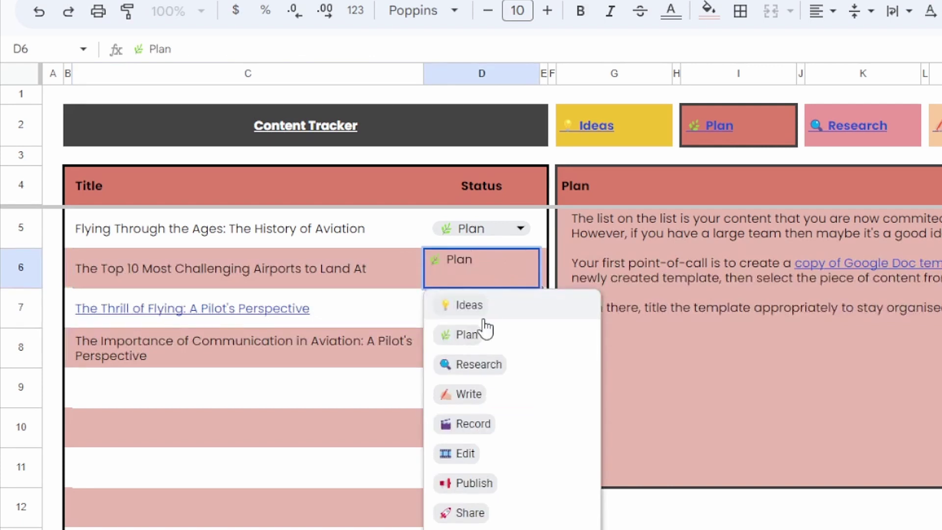
{"action": "left_click", "coordinate": [483, 364]}
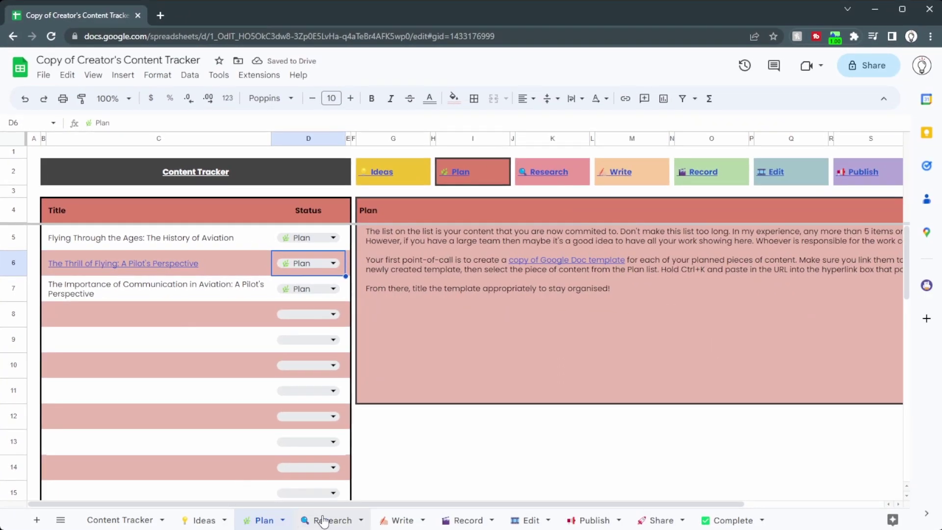
Step: Verify the airports title on the Research sheet and both moved titles on the Content Tracker overview
{"action": "left_click", "coordinate": [504, 529]}
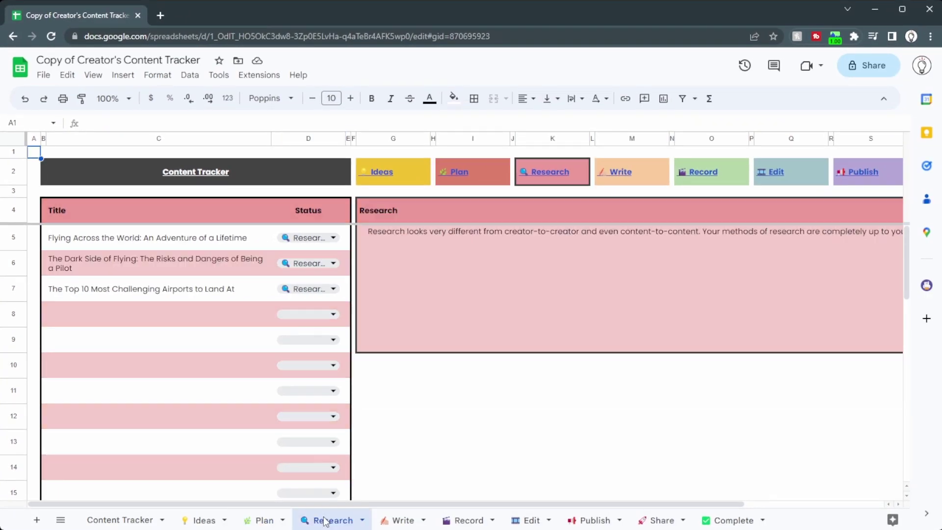
{"action": "left_click_drag", "start_coordinate": [80, 293], "coordinate": [316, 295]}
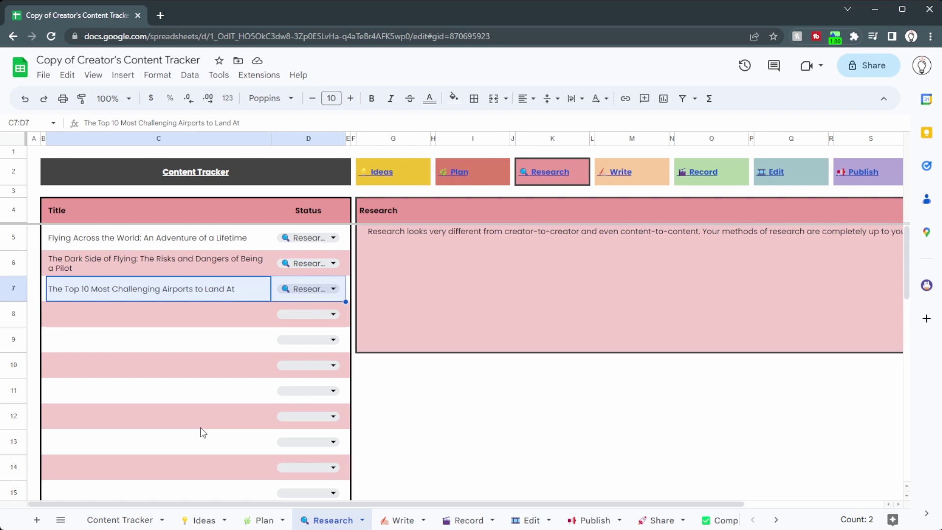
{"action": "left_click", "coordinate": [121, 520]}
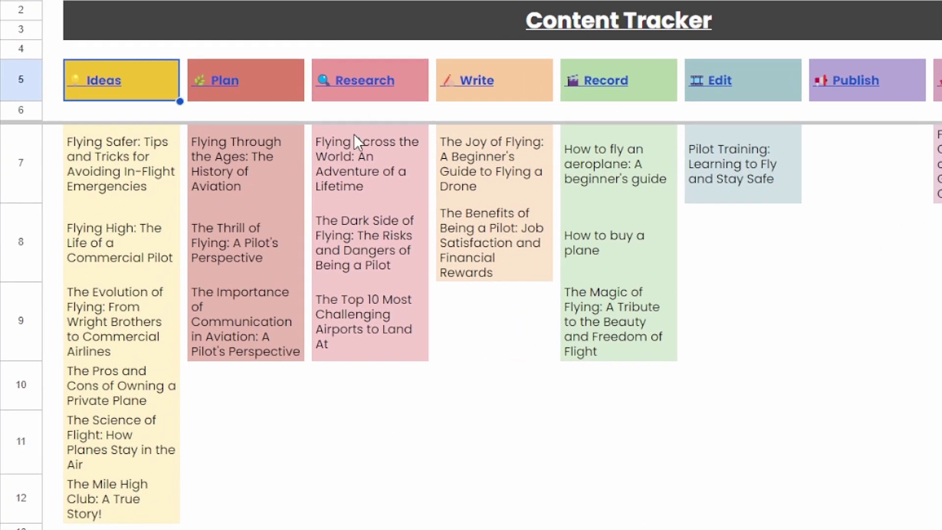
{"action": "left_click", "coordinate": [369, 350]}
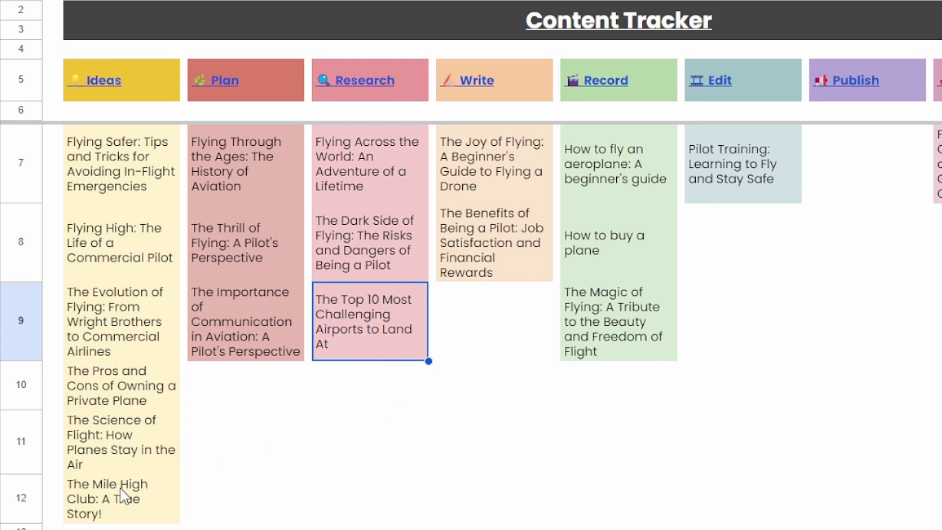
{"action": "left_click", "coordinate": [131, 500]}
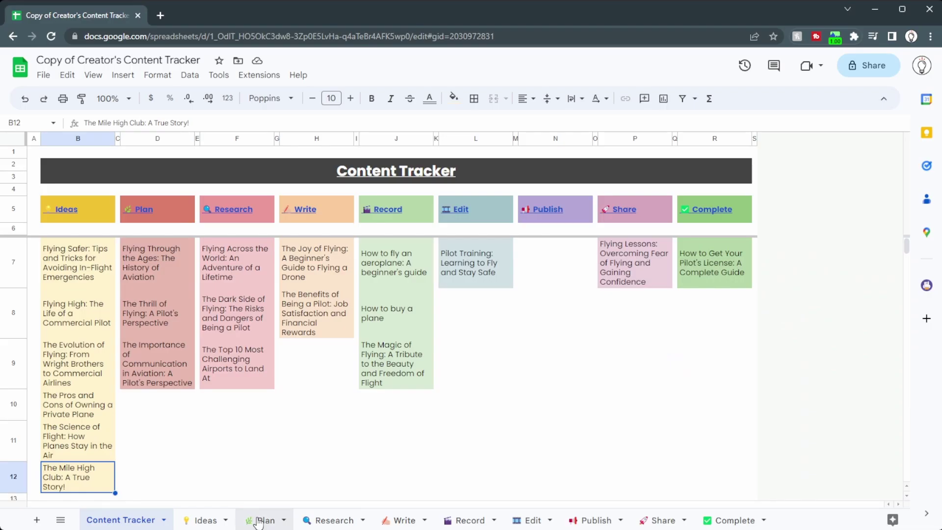
Step: Open The Thrill of Flying's linked Content Template from cell C6 on the Plan sheet
{"action": "left_click", "coordinate": [261, 520]}
{"action": "mouse_move", "coordinate": [91, 263]}
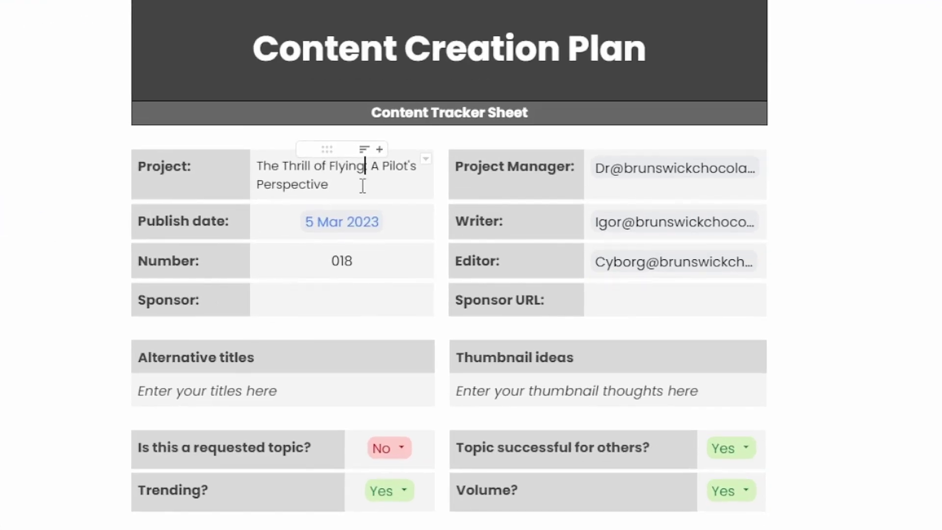
Step: Review the plan's Project, Publish date, Number, Sponsor, Alternative titles and Thumbnail ideas fields
{"action": "left_click_drag", "start_coordinate": [486, 275], "coordinate": [408, 270]}
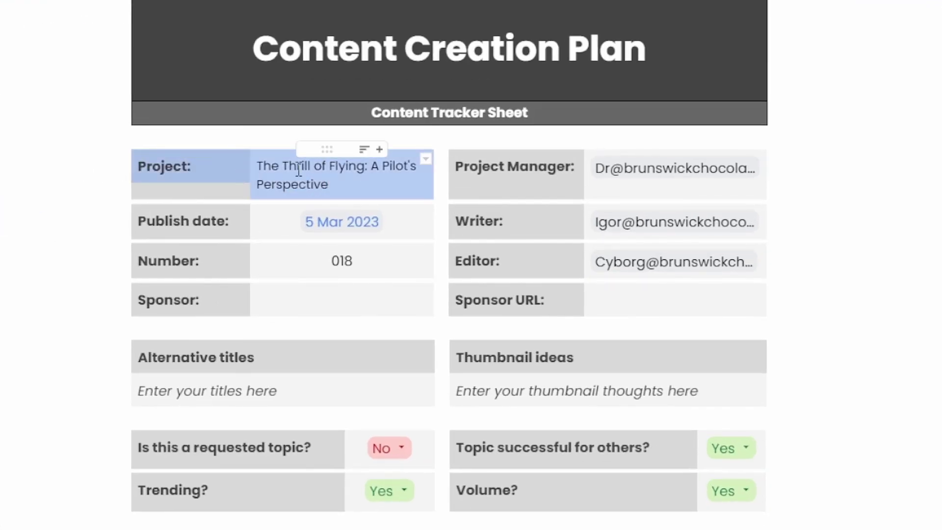
{"action": "left_click", "coordinate": [273, 210]}
{"action": "left_click", "coordinate": [353, 265]}
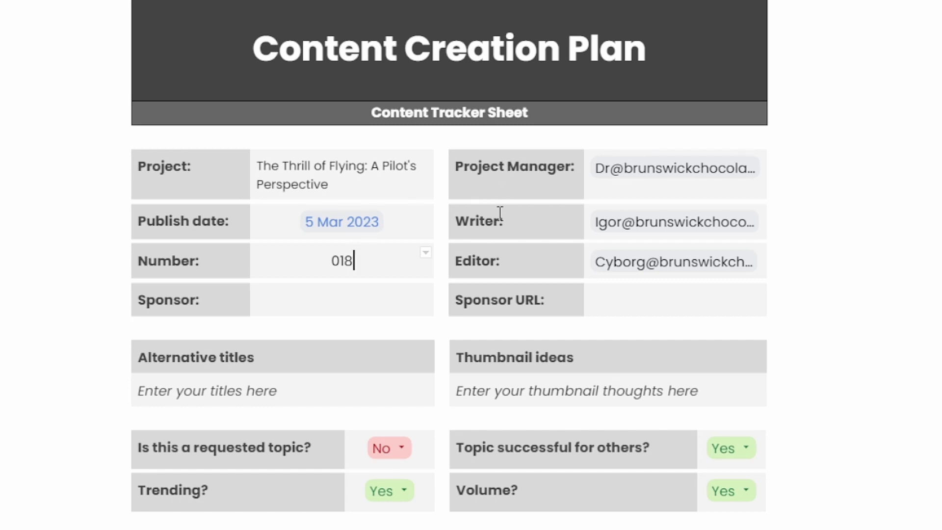
{"action": "left_click", "coordinate": [609, 303]}
{"action": "left_click", "coordinate": [289, 311]}
{"action": "double_click", "coordinate": [247, 389]}
{"action": "left_click", "coordinate": [533, 398]}
Step: Set the research answers: requested topic No; topic success, Trending and Volume Yes
{"action": "left_click", "coordinate": [293, 447]}
{"action": "double_click", "coordinate": [325, 449]}
{"action": "left_click", "coordinate": [662, 447]}
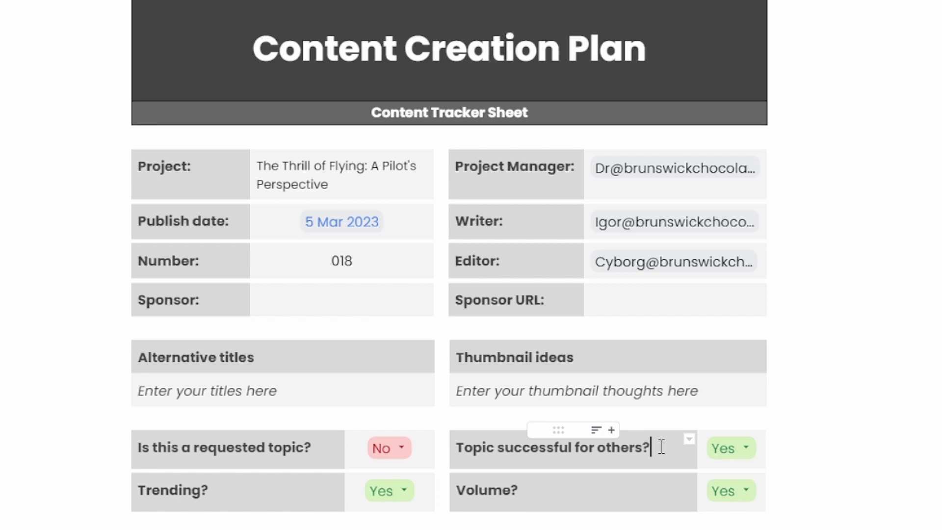
{"action": "left_click", "coordinate": [717, 449]}
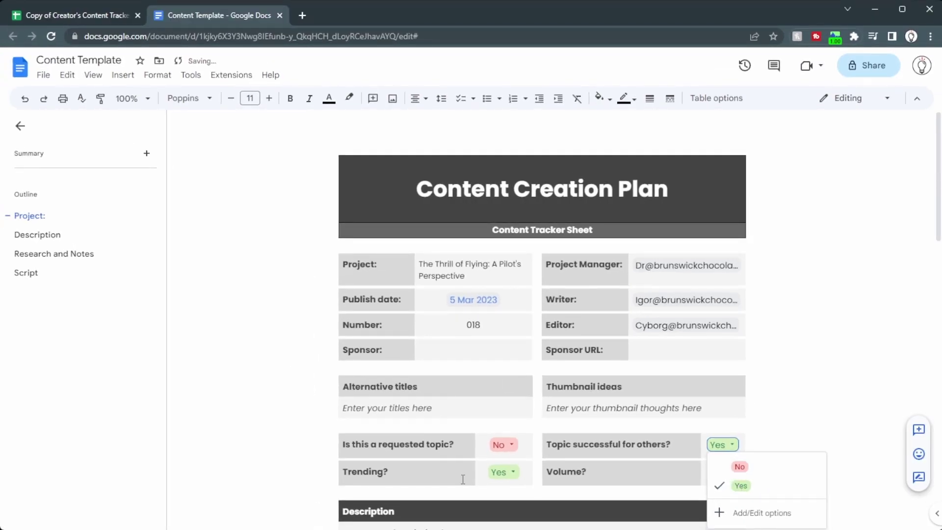
{"action": "left_click", "coordinate": [463, 479]}
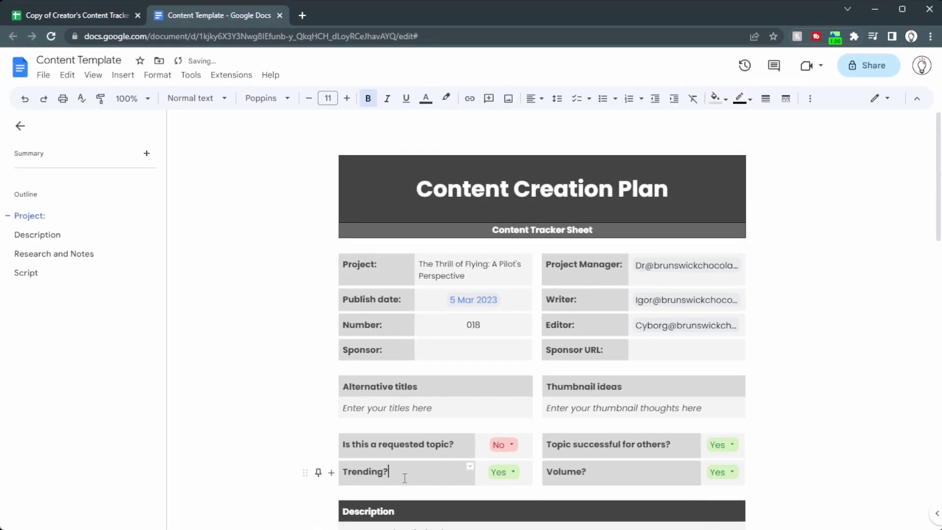
Step: Search Google Trends for 'Pilot's perspective' with the region set to Worldwide
{"action": "left_click", "coordinate": [302, 15]}
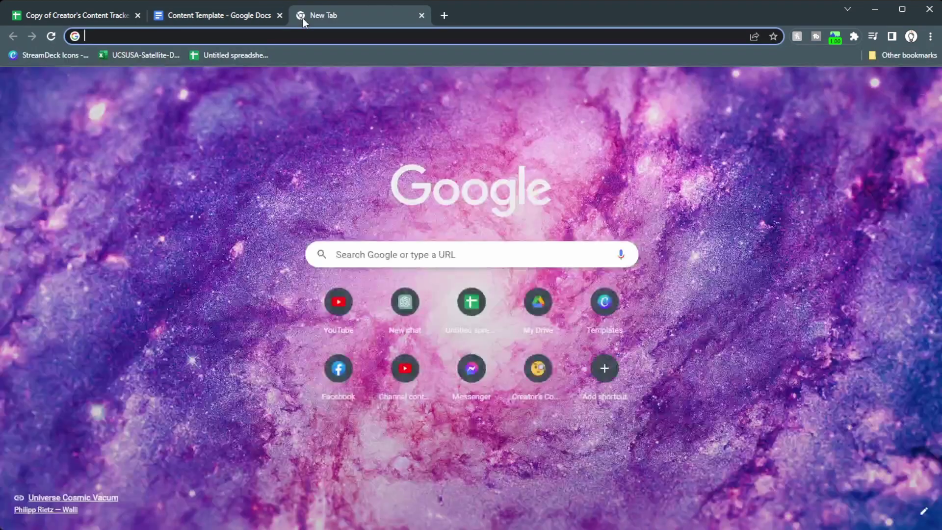
{"action": "type", "text": "trends"}
{"action": "key", "text": "Return"}
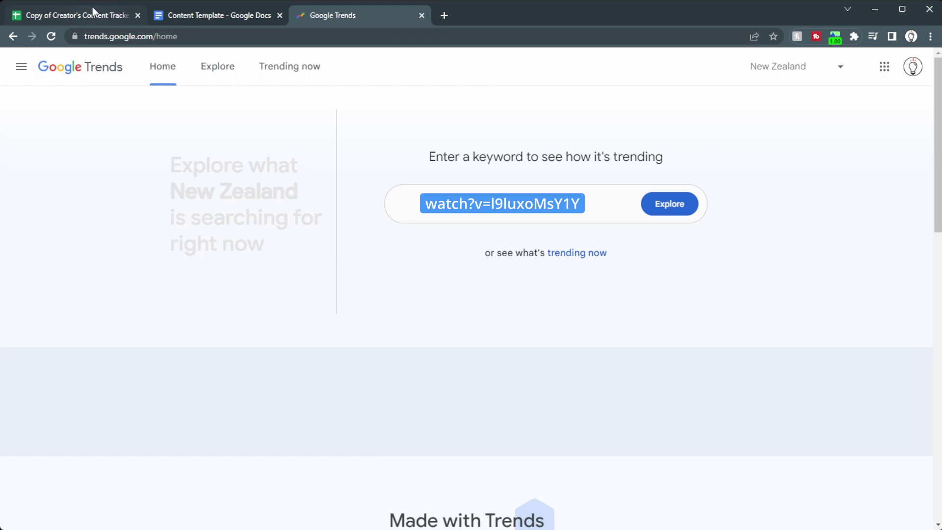
{"action": "left_click", "coordinate": [92, 9]}
{"action": "left_click", "coordinate": [159, 17]}
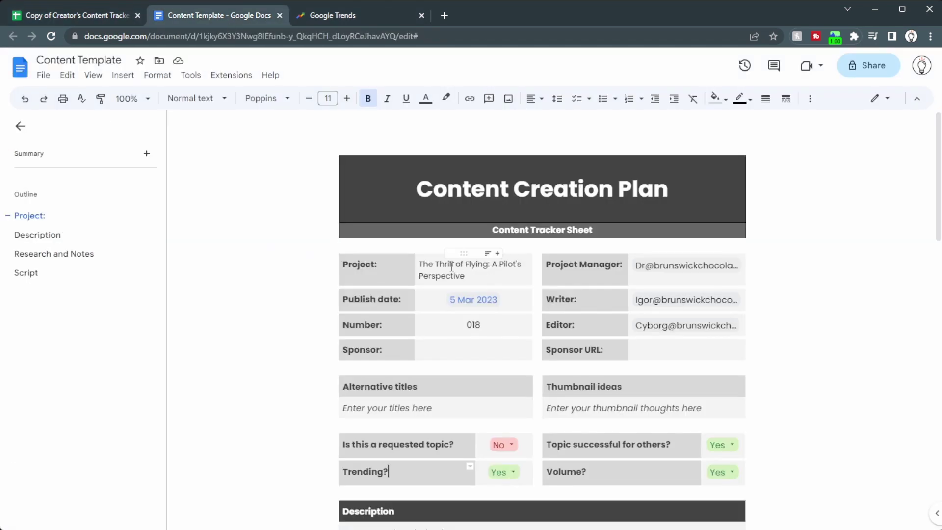
{"action": "left_click", "coordinate": [339, 15]}
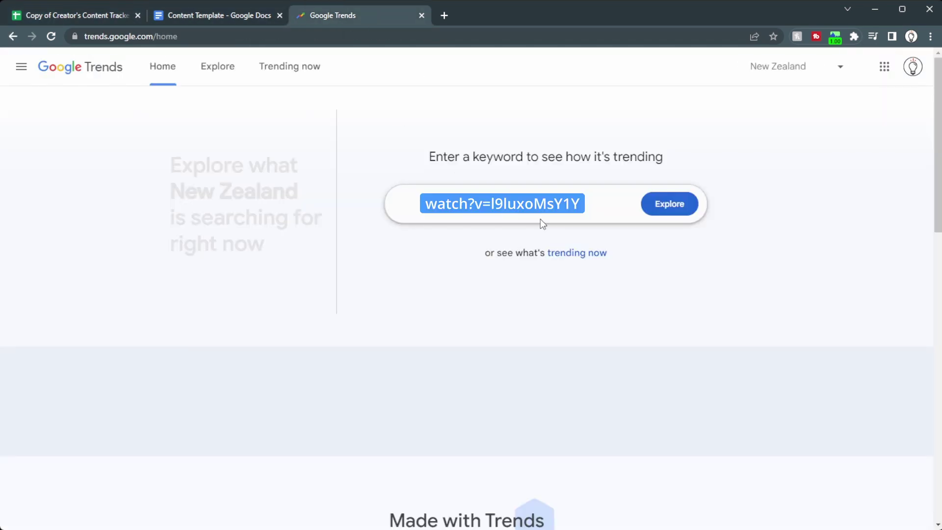
{"action": "type", "text": "Pilot's pe"}
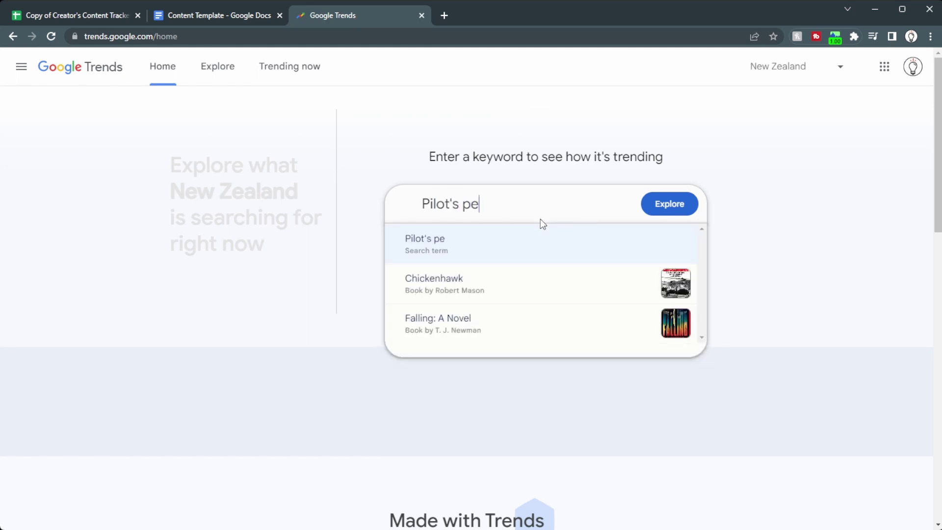
{"action": "type", "text": "rsective"}
{"action": "key", "text": "Return"}
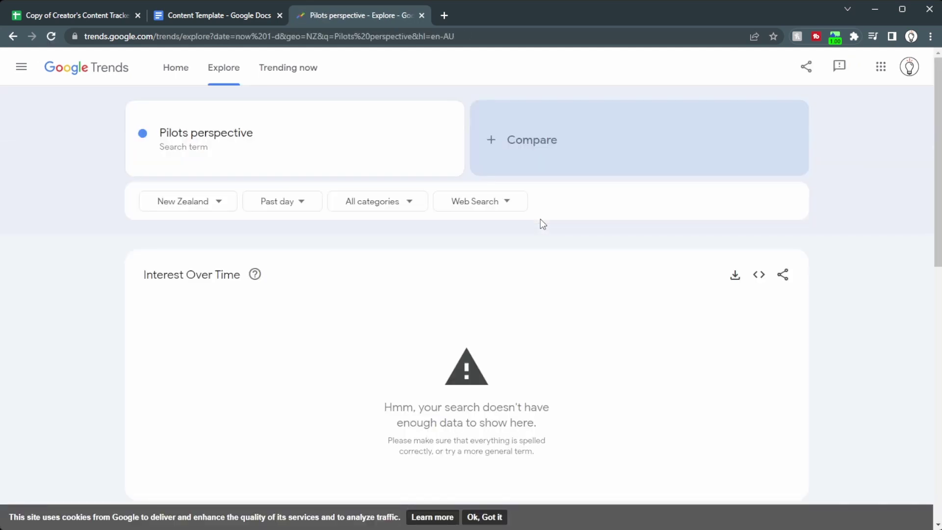
{"action": "left_click", "coordinate": [189, 209]}
{"action": "left_click", "coordinate": [175, 239]}
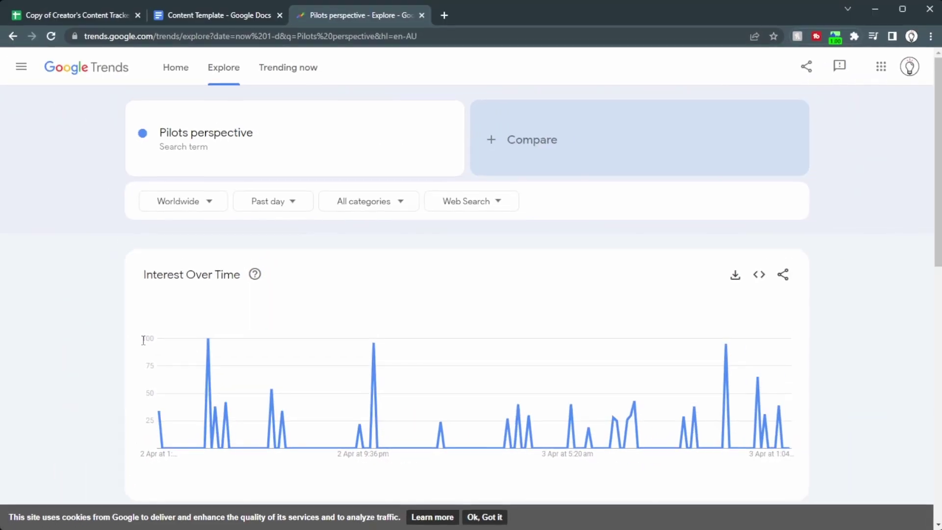
Step: Compare the search term with 'What it's like to fly' and 'Flying'
{"action": "double_click", "coordinate": [88, 282]}
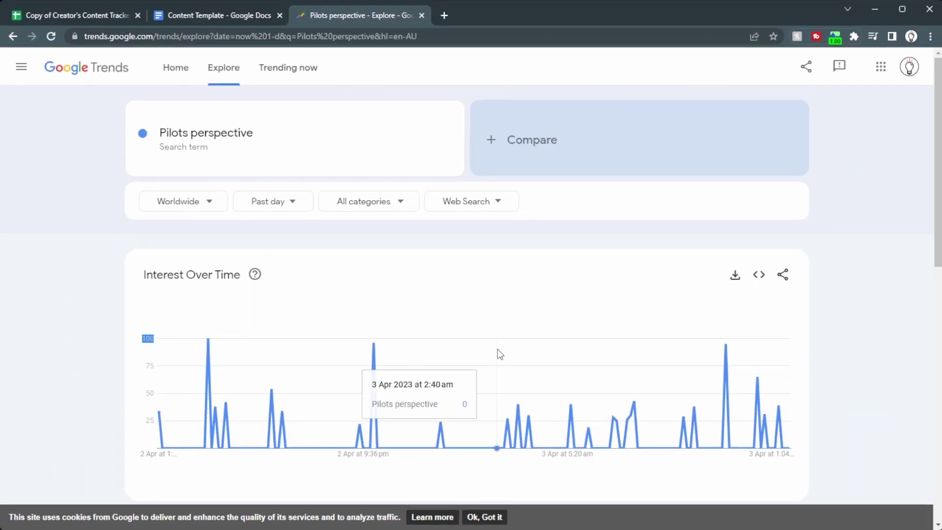
{"action": "scroll", "coordinate": [514, 359], "scroll_direction": "down", "scroll_amount": 1}
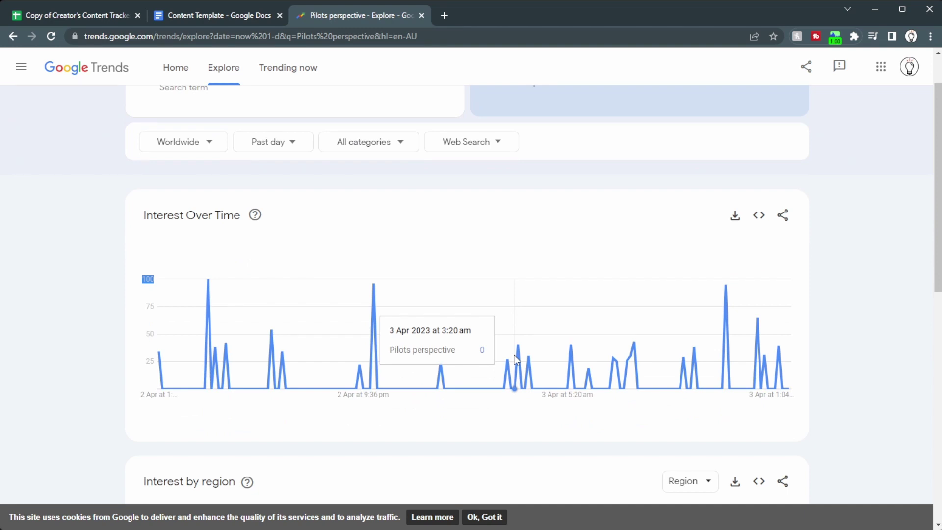
{"action": "scroll", "coordinate": [514, 358], "scroll_direction": "up", "scroll_amount": 1}
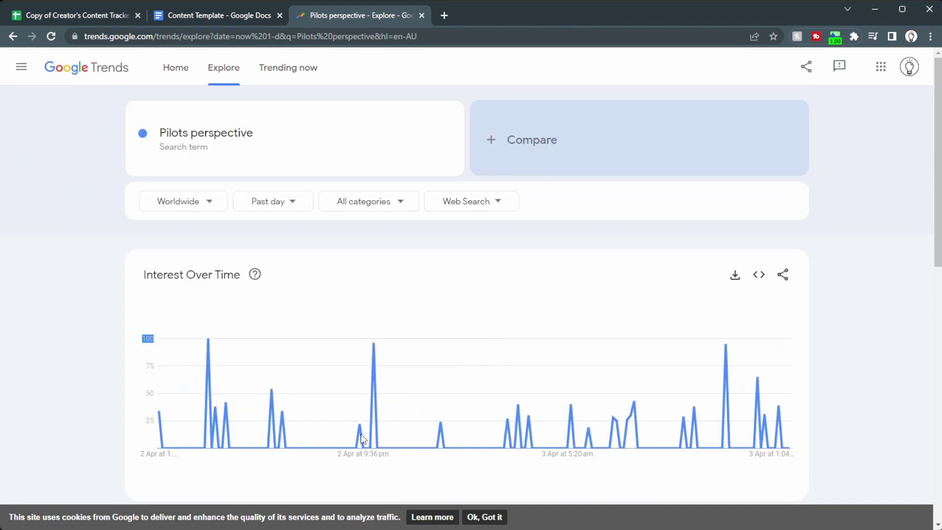
{"action": "mouse_move", "coordinate": [380, 437]}
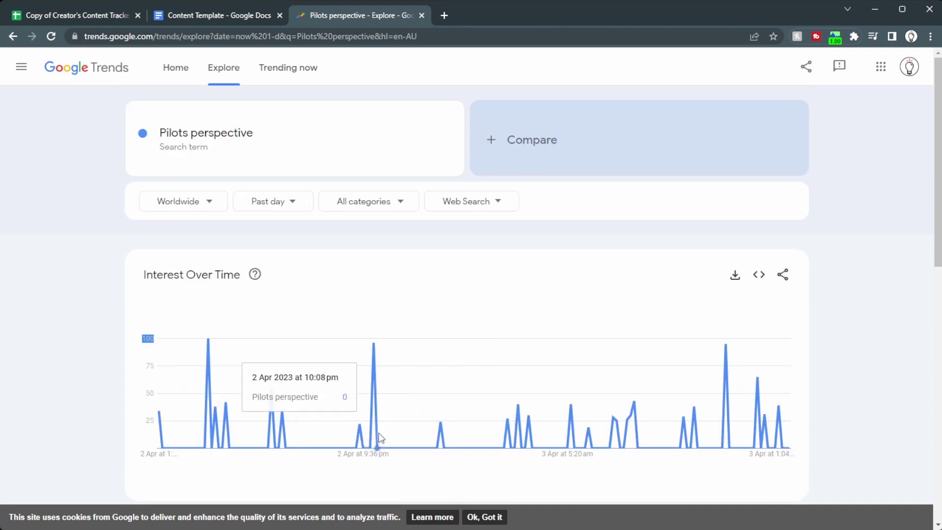
{"action": "left_click", "coordinate": [580, 153]}
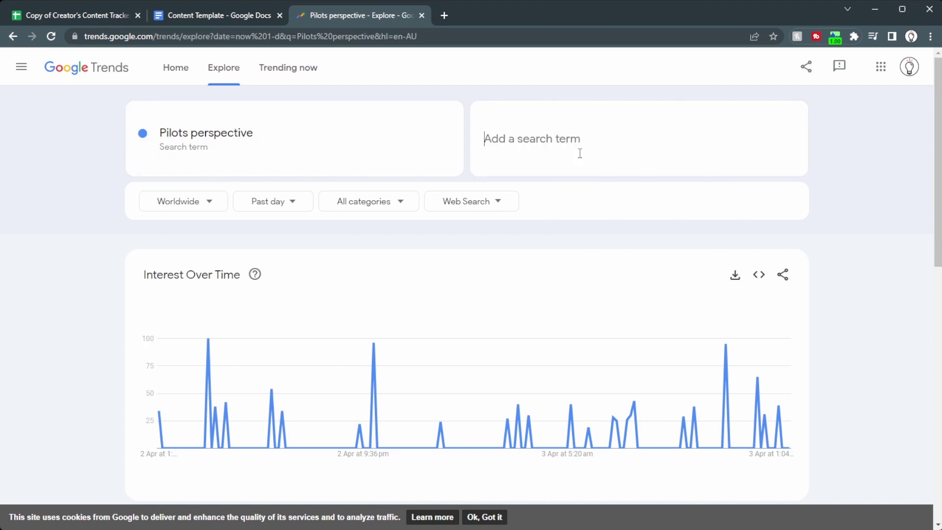
{"action": "type", "text": "What it's like"}
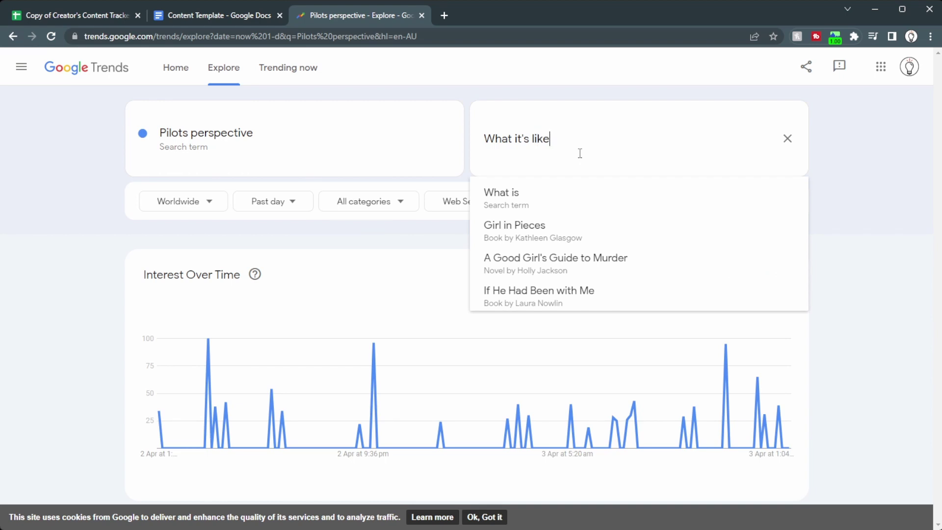
{"action": "type", "text": " to fly"}
{"action": "key", "text": "Return"}
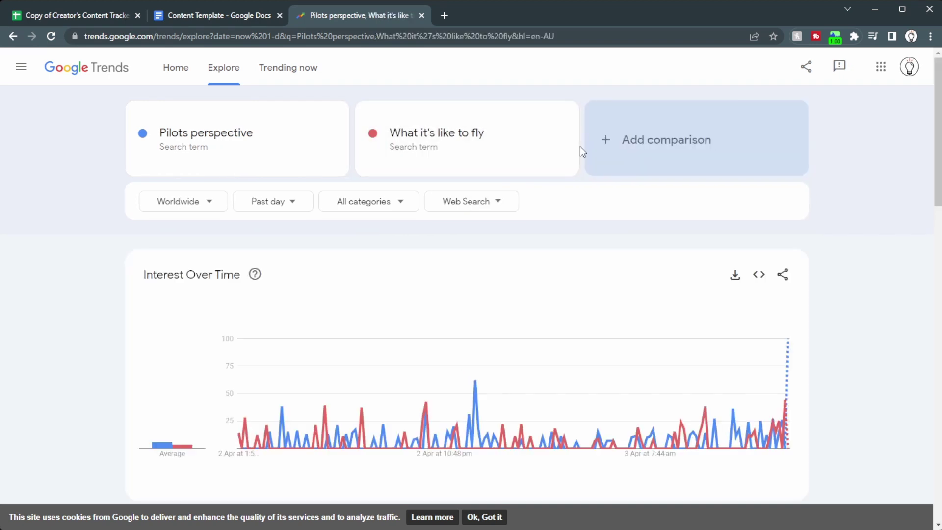
{"action": "type", "text": "Flying"}
{"action": "key", "text": "Return"}
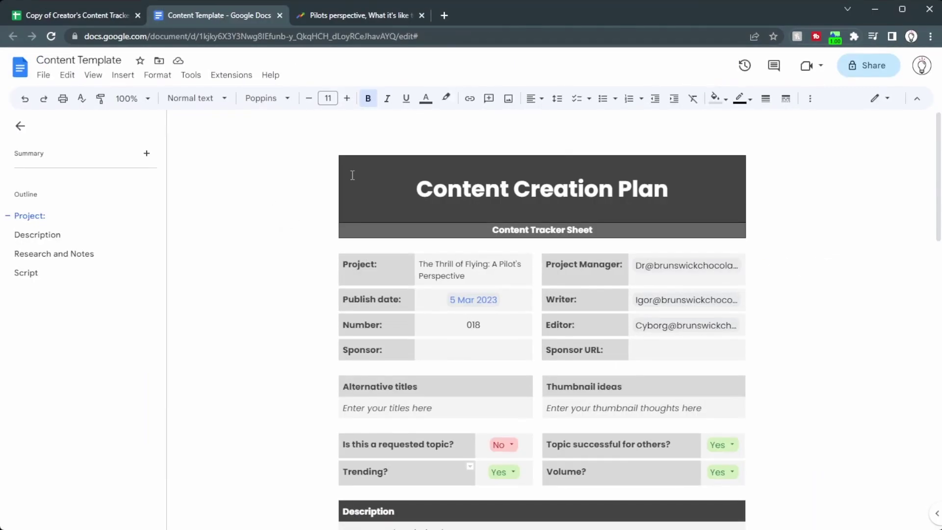
Step: Change the content plan's Trending? answer to No
{"action": "left_click", "coordinate": [510, 472]}
{"action": "left_click", "coordinate": [518, 490]}
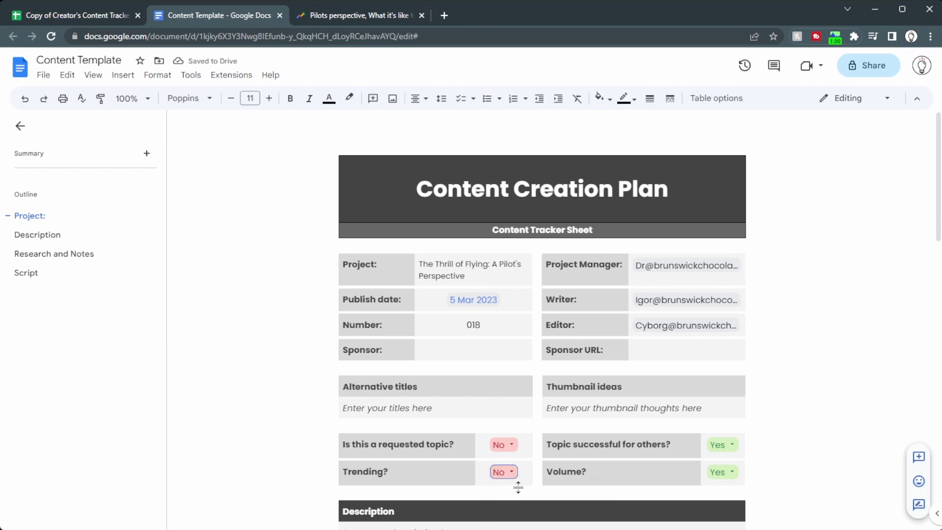
{"action": "left_click", "coordinate": [605, 468]}
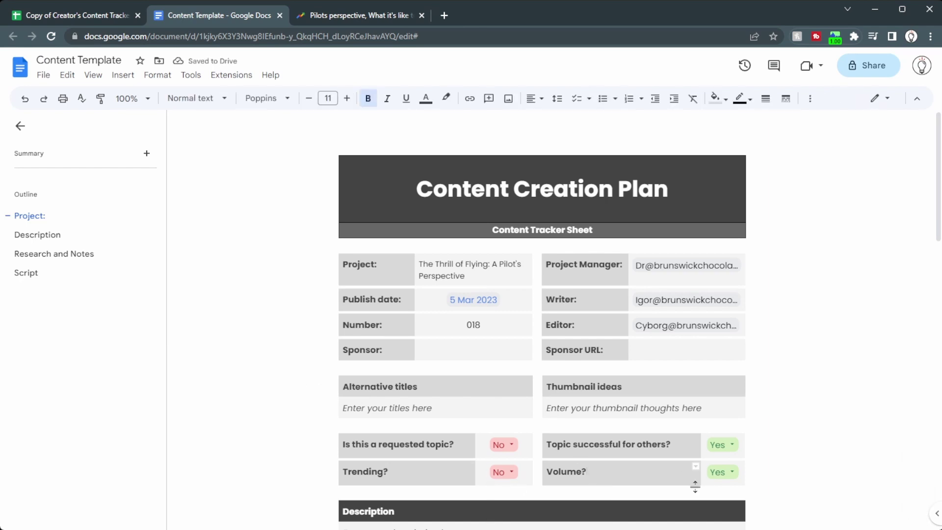
Step: Look up 'thrill of flying' (score 59, low competition) and related 'airplane' (score 35) in vidIQ Keywords
{"action": "left_click", "coordinate": [444, 15]}
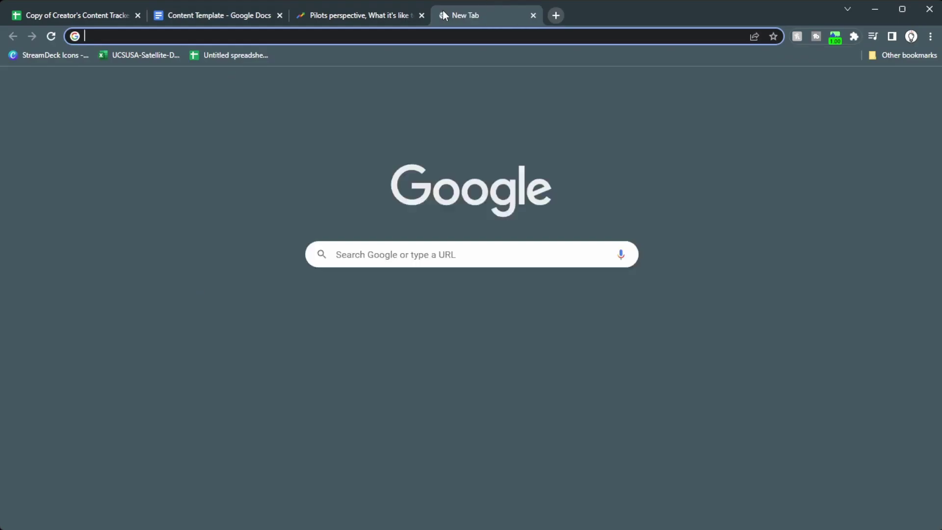
{"action": "type", "text": "vidiq.com"}
{"action": "key", "text": "Return"}
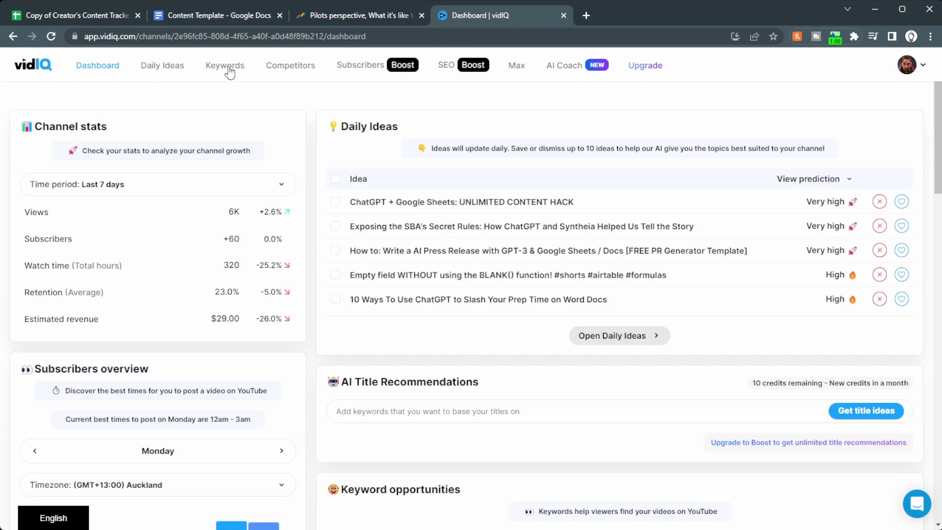
{"action": "left_click", "coordinate": [225, 65]}
{"action": "left_click", "coordinate": [149, 152]}
{"action": "type", "text": "thrill o"}
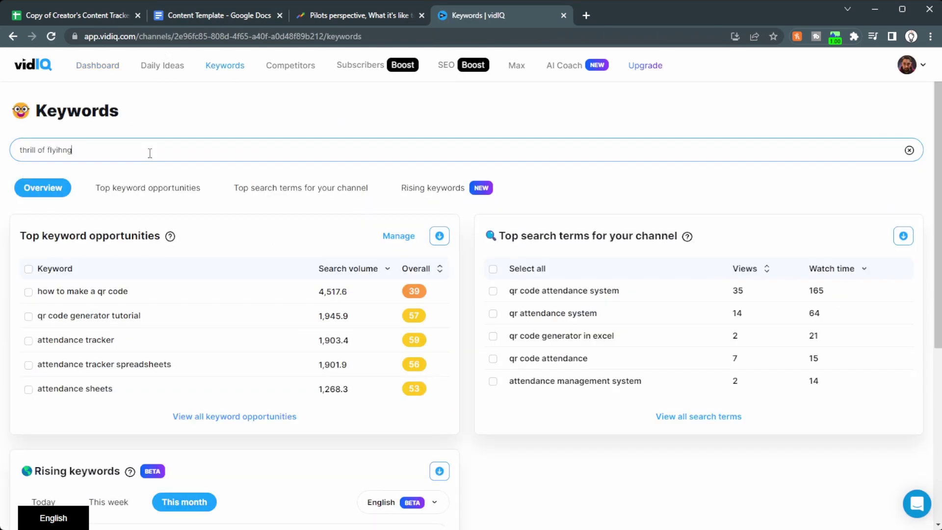
{"action": "type", "text": "f flying"}
{"action": "key", "text": "Return"}
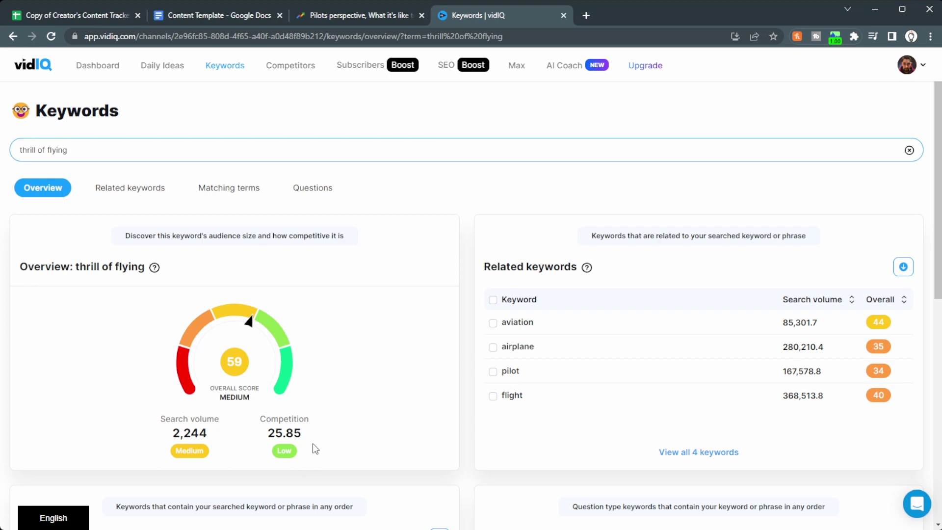
{"action": "left_click_drag", "start_coordinate": [313, 443], "coordinate": [190, 431]}
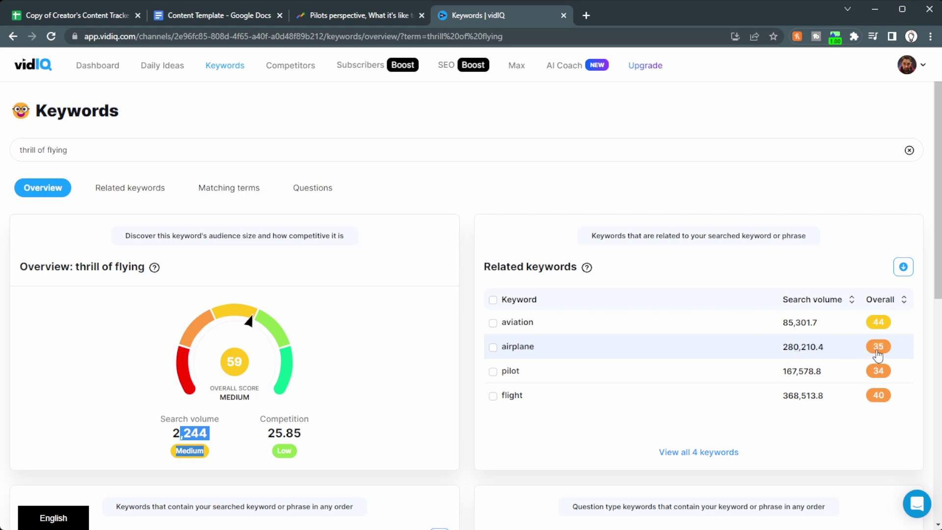
{"action": "left_click", "coordinate": [716, 351]}
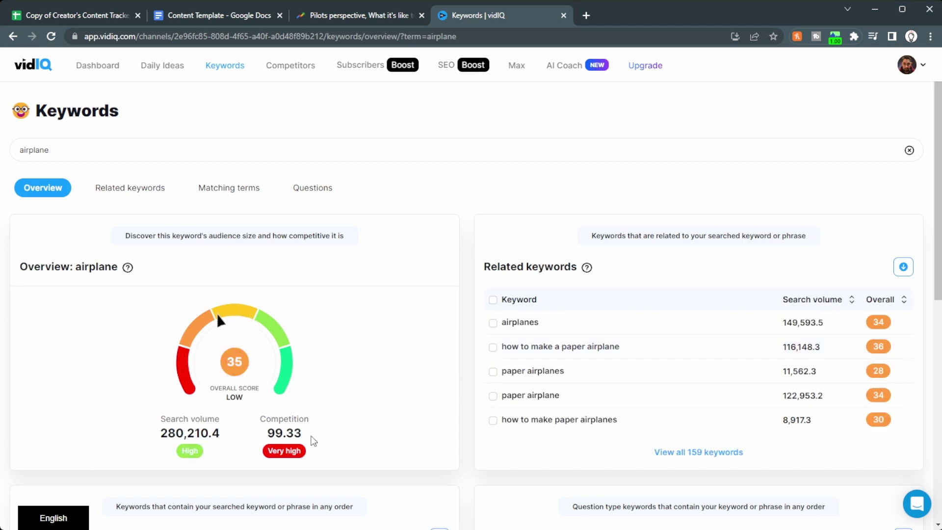
{"action": "double_click", "coordinate": [284, 433]}
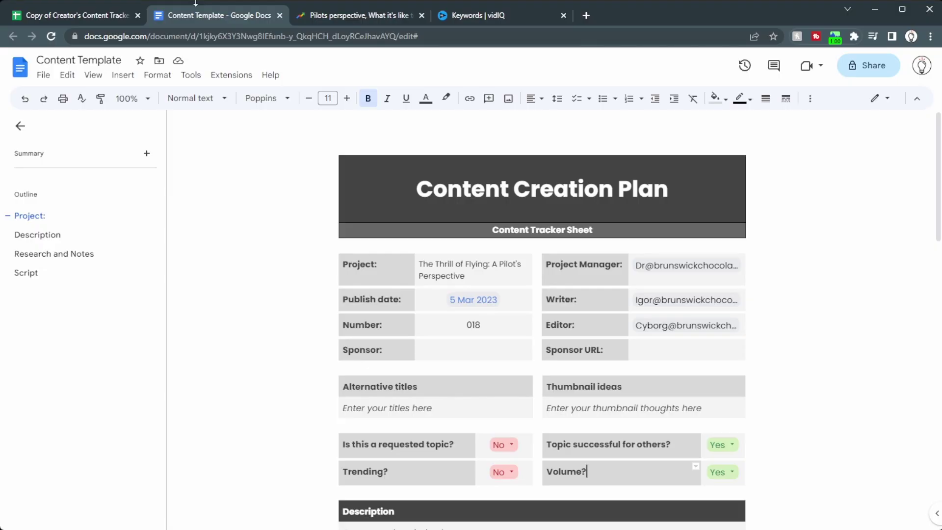
{"action": "scroll", "coordinate": [457, 288], "scroll_direction": "down", "scroll_amount": 7}
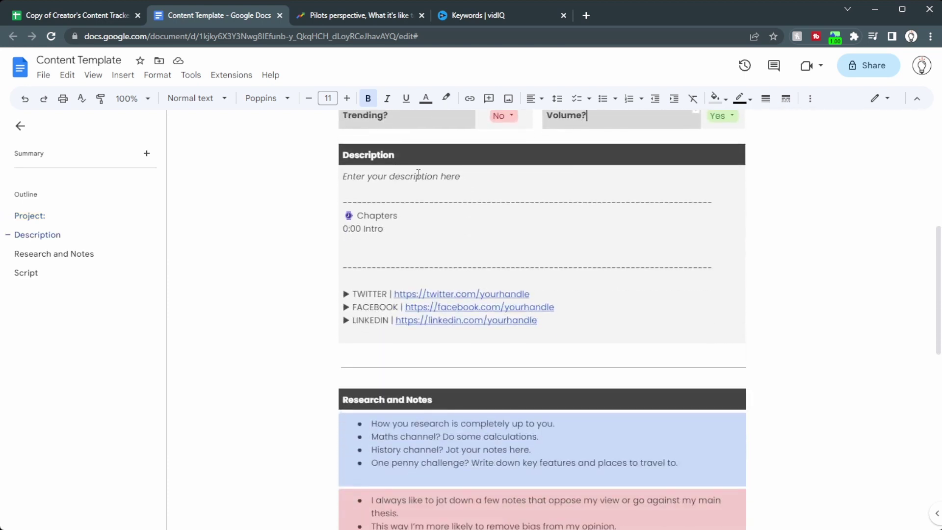
{"action": "left_click", "coordinate": [429, 177]}
{"action": "left_click", "coordinate": [424, 230]}
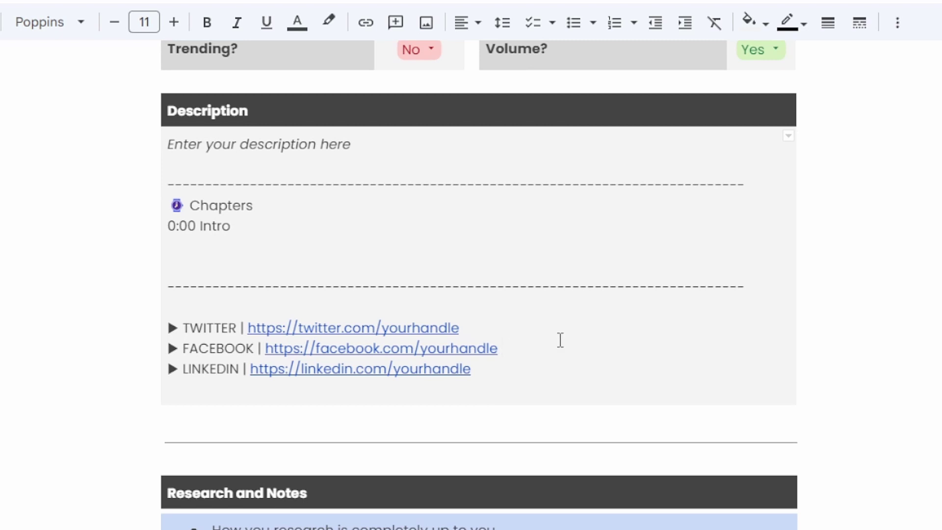
{"action": "scroll", "coordinate": [560, 339], "scroll_direction": "down", "scroll_amount": 5}
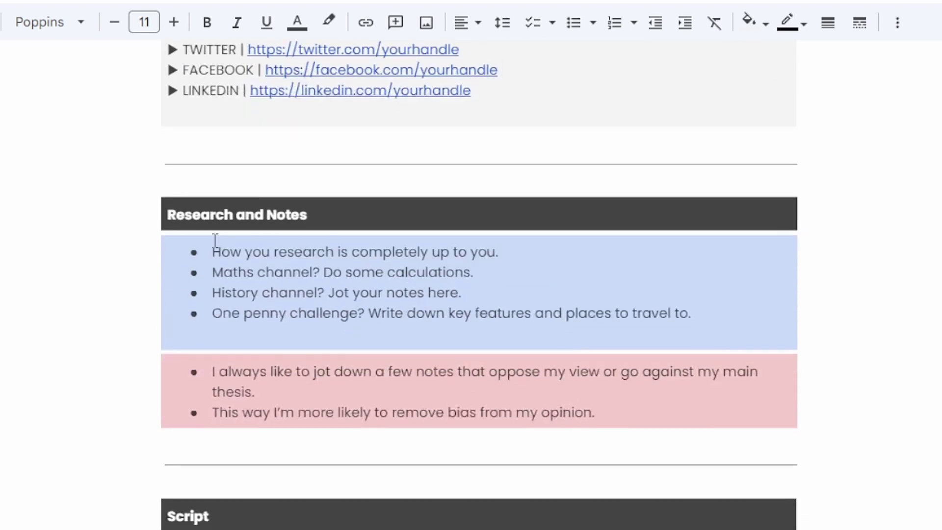
{"action": "left_click_drag", "start_coordinate": [242, 250], "coordinate": [520, 314]}
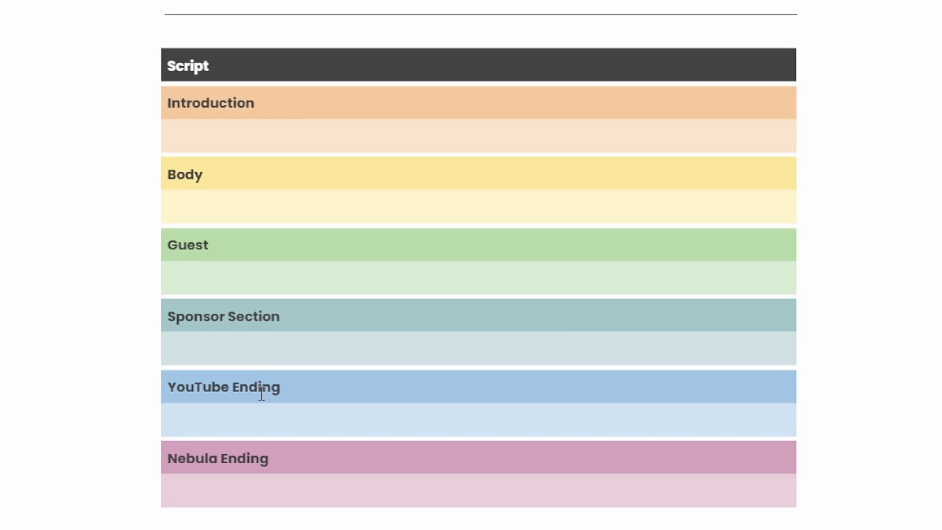
{"action": "left_click", "coordinate": [269, 417]}
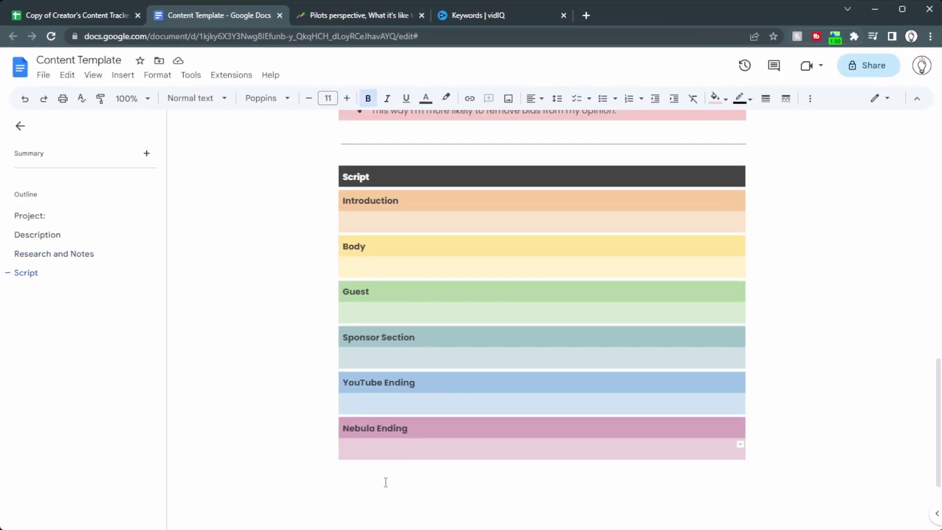
{"action": "scroll", "coordinate": [417, 442], "scroll_direction": "down", "scroll_amount": 3}
{"action": "scroll", "coordinate": [421, 418], "scroll_direction": "up", "scroll_amount": 15}
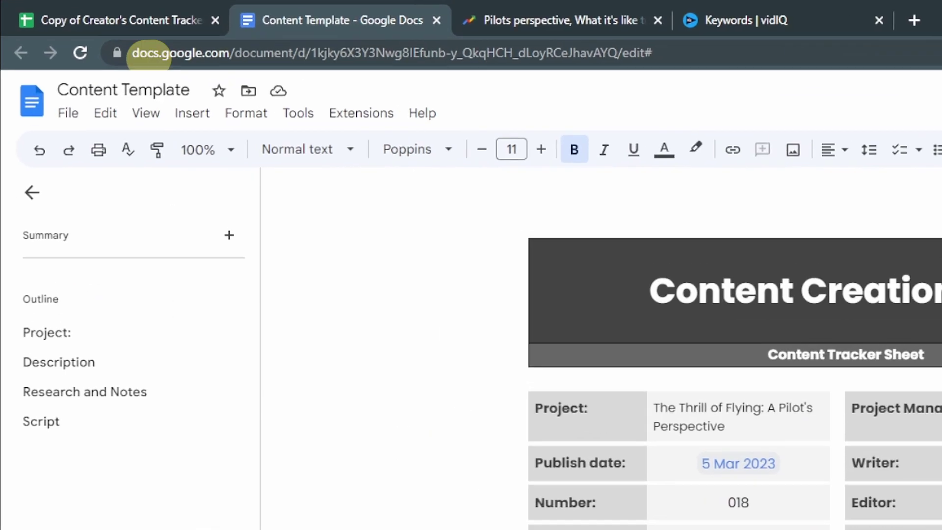
Step: Hyperlink The Thrill of Flying title in C6 to the Content Template document's URL
{"action": "left_click", "coordinate": [147, 53]}
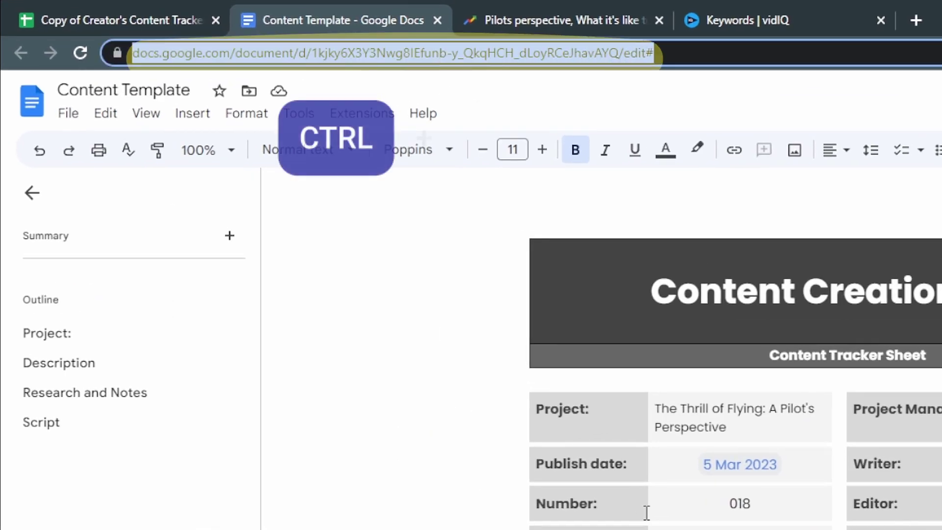
{"action": "key", "text": "ctrl+c"}
{"action": "left_click", "coordinate": [147, 20]}
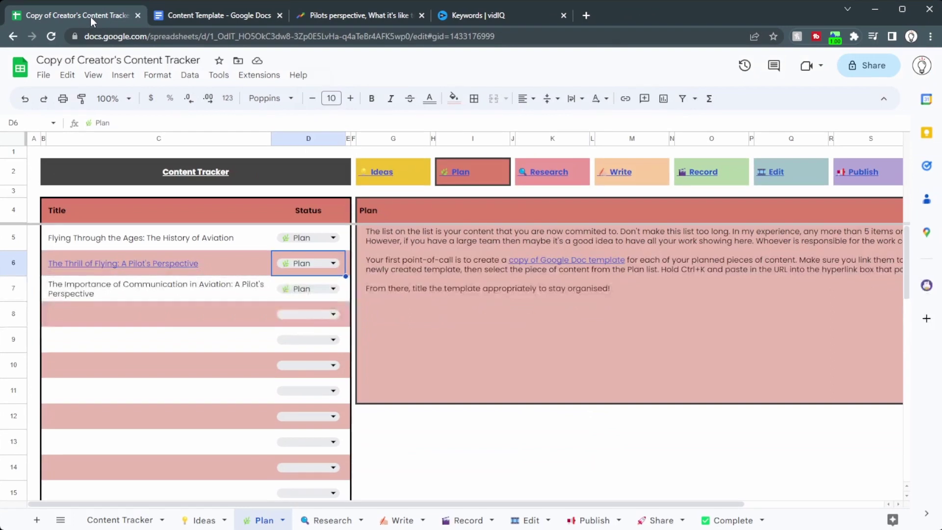
{"action": "left_click", "coordinate": [123, 261]}
{"action": "key", "text": "ctrl+k"}
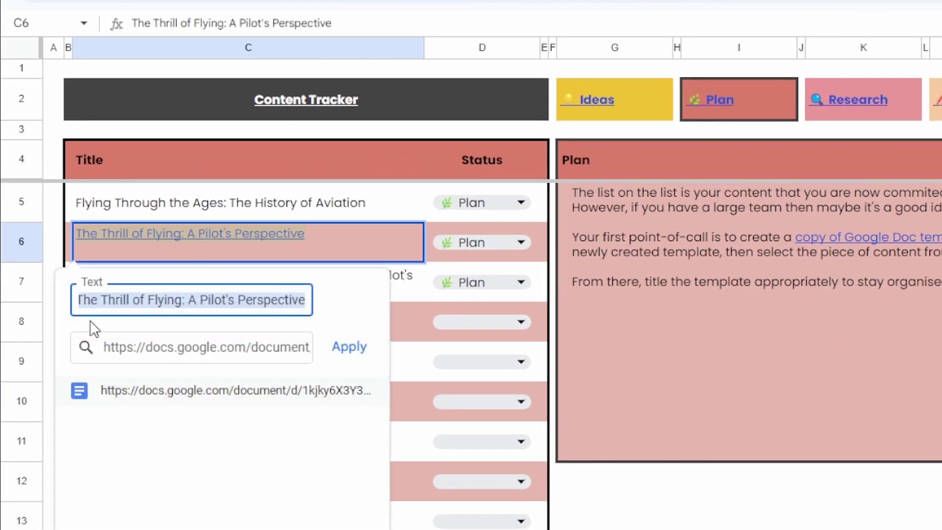
{"action": "left_click", "coordinate": [144, 343]}
{"action": "key", "text": "ctrl+v"}
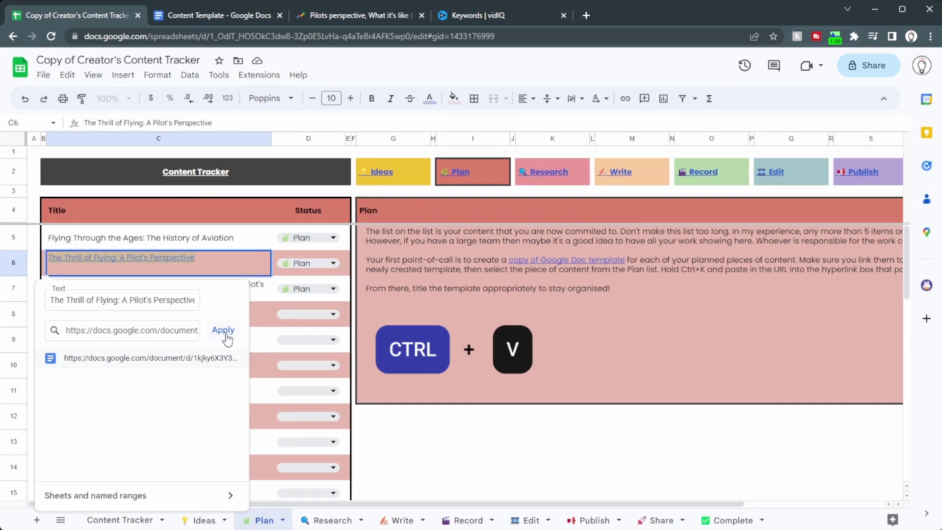
{"action": "left_click", "coordinate": [349, 346]}
{"action": "left_click", "coordinate": [229, 339]}
{"action": "left_click", "coordinate": [69, 265]}
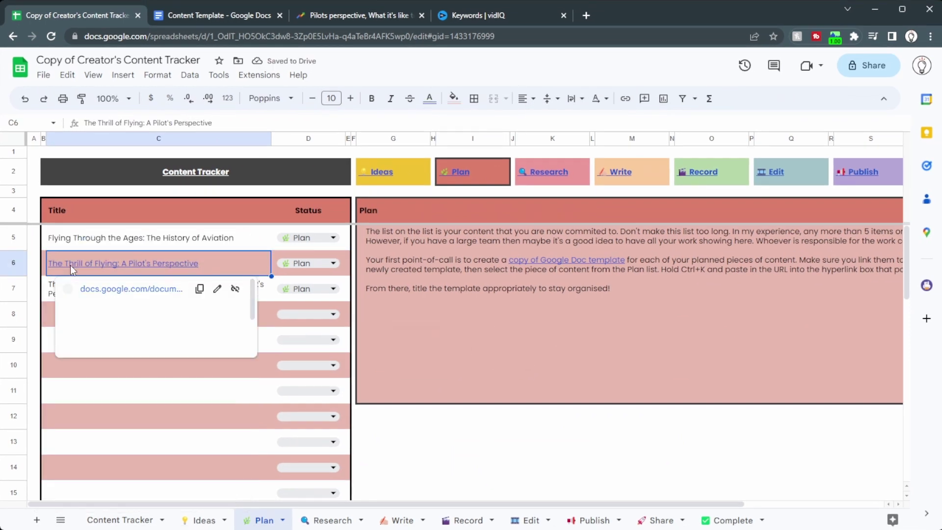
Step: Set the title's status to Research and confirm it keeps its link on the Research sheet
{"action": "left_click", "coordinate": [291, 261]}
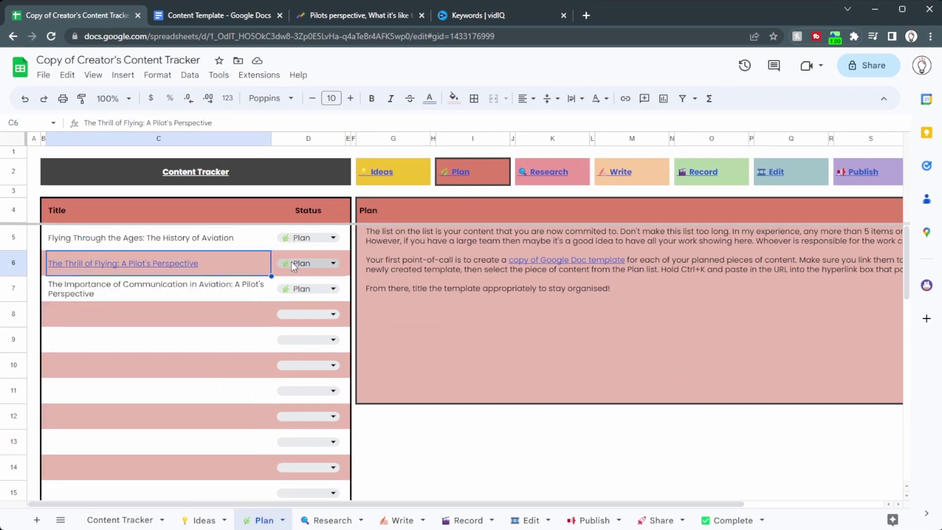
{"action": "double_click", "coordinate": [293, 261]}
{"action": "left_click", "coordinate": [304, 325]}
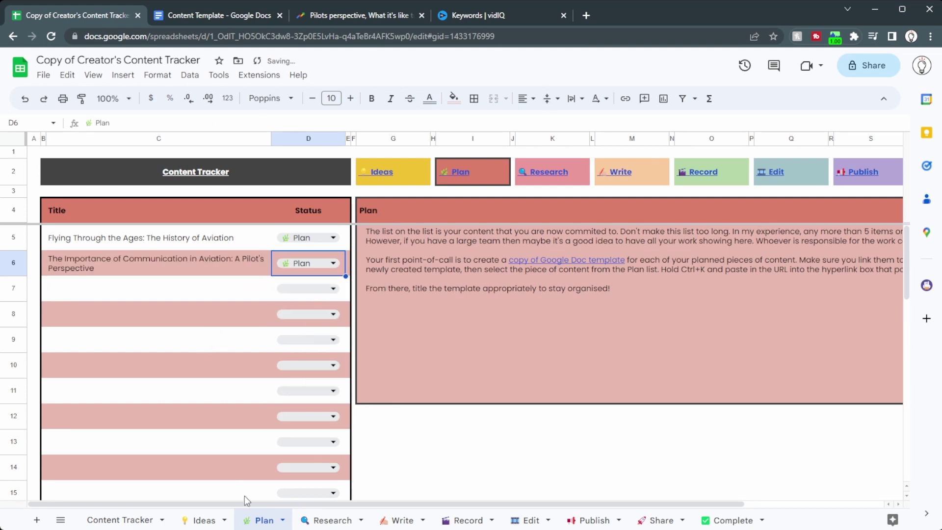
{"action": "left_click", "coordinate": [325, 519]}
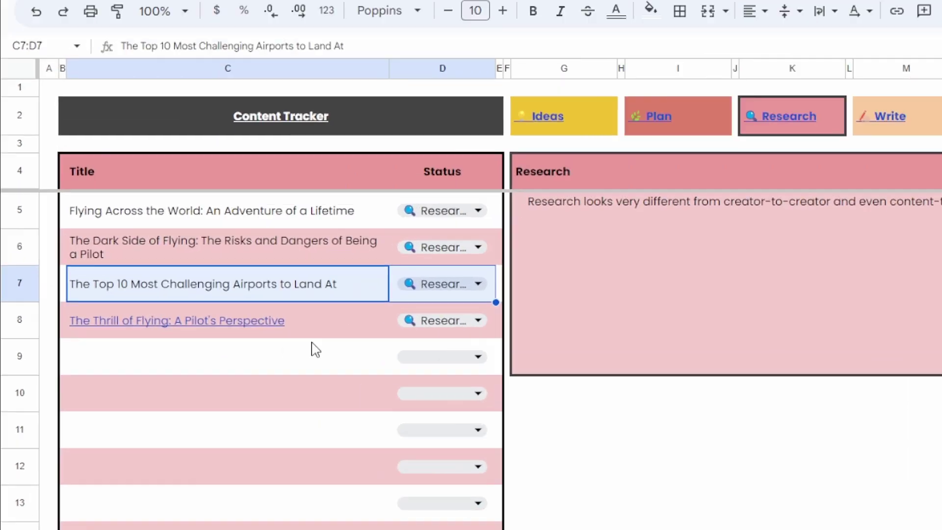
{"action": "left_click", "coordinate": [211, 316]}
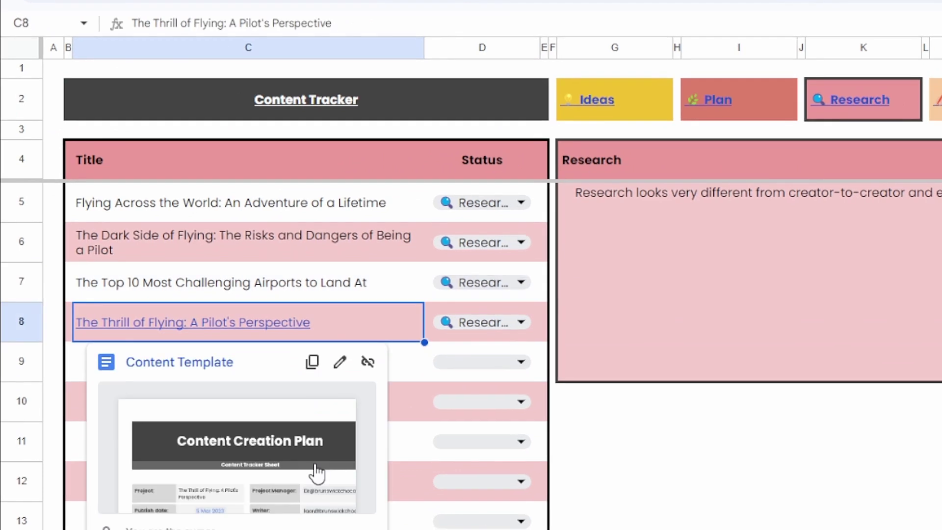
{"action": "key", "text": "Up"}
{"action": "key", "text": "Up"}
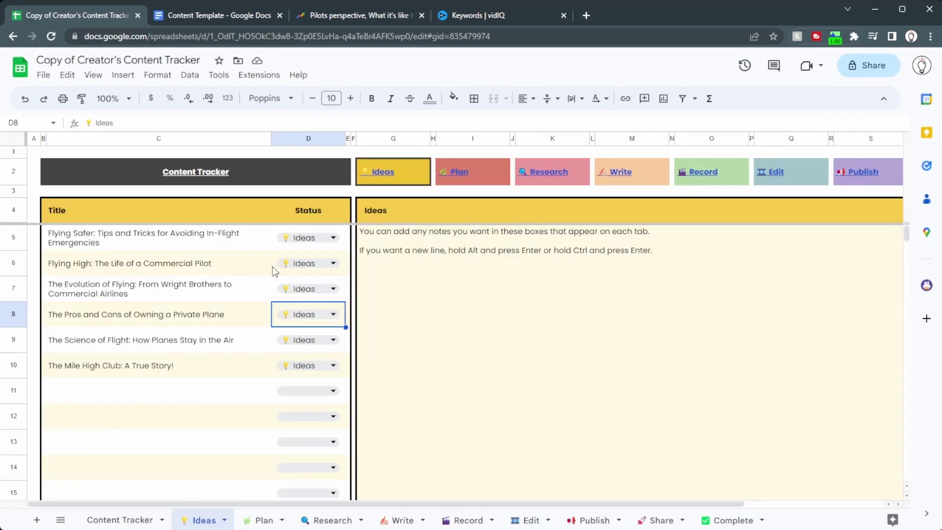
Step: Move Flying High and The Pros and Cons of Owning a Private Plane to Plan
{"action": "left_click", "coordinate": [295, 269]}
{"action": "left_click", "coordinate": [300, 305]}
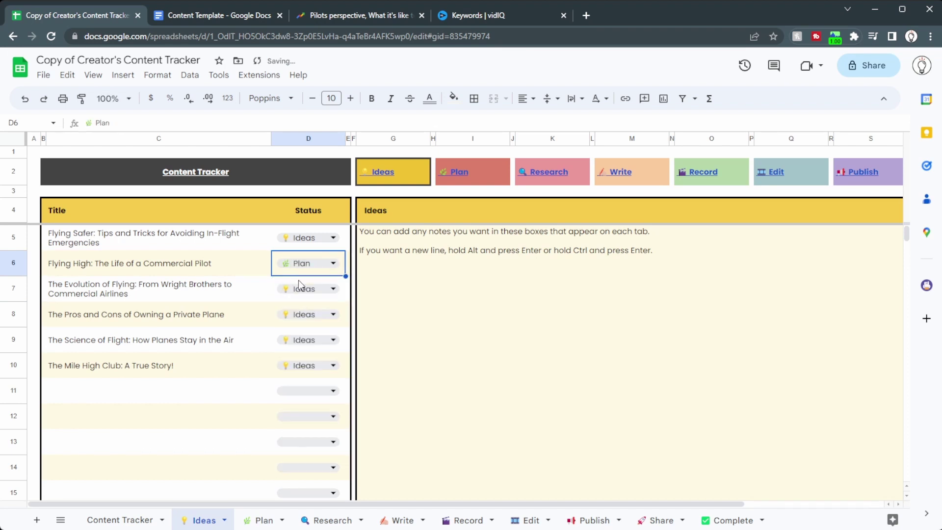
{"action": "left_click", "coordinate": [293, 297]}
{"action": "left_click", "coordinate": [299, 331]}
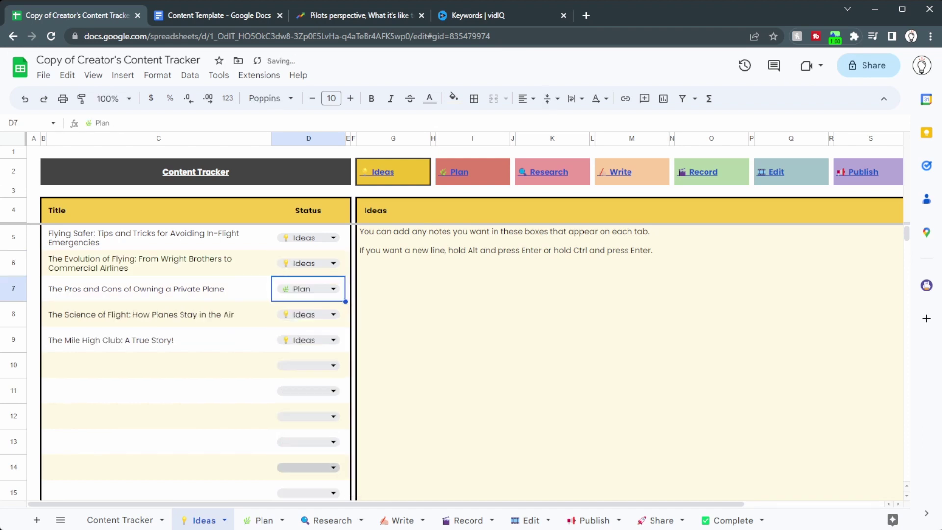
Step: Copy the Flying High: The Life of a Commercial Pilot title from the Plan sheet
{"action": "left_click", "coordinate": [264, 520]}
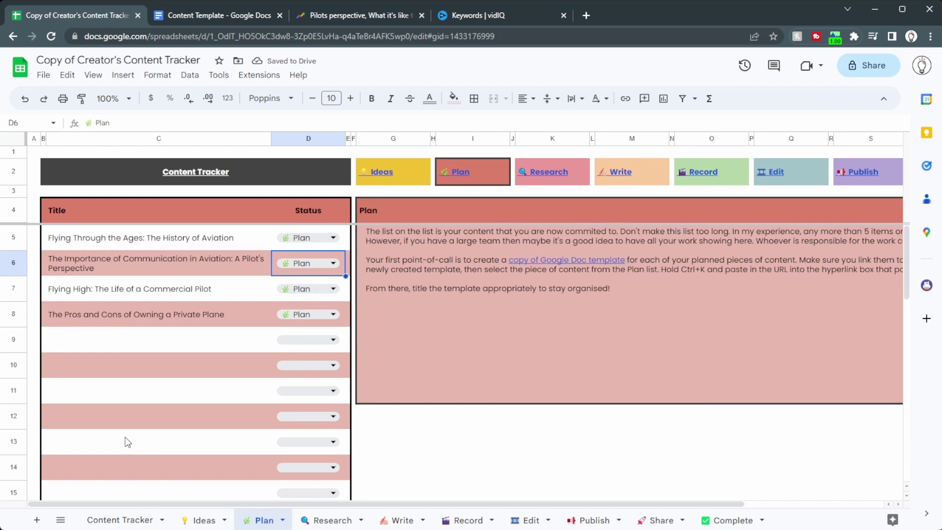
{"action": "left_click", "coordinate": [122, 286]}
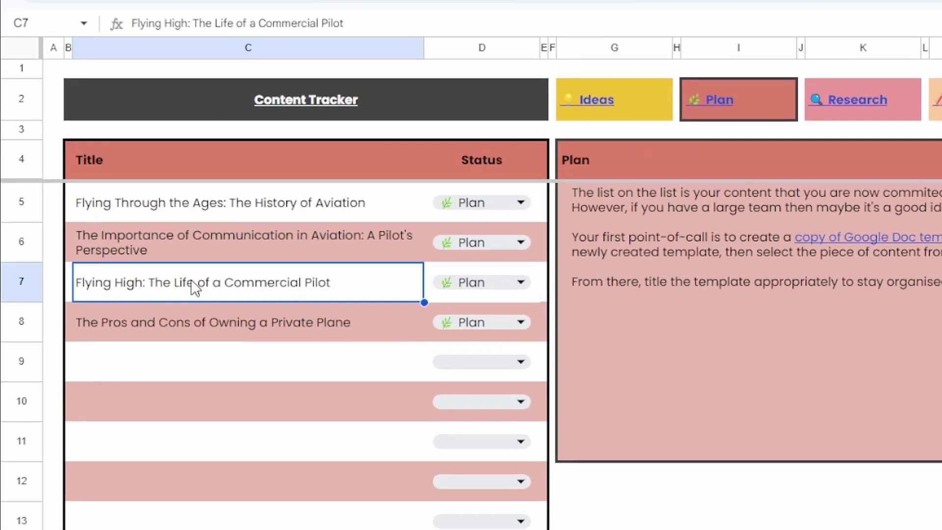
{"action": "key", "text": "ctrl+c"}
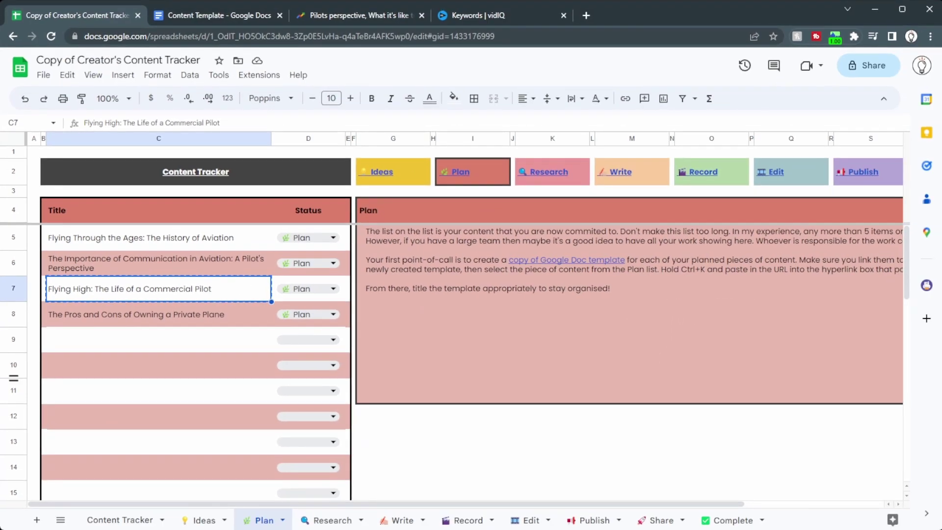
{"action": "mouse_move", "coordinate": [564, 260]}
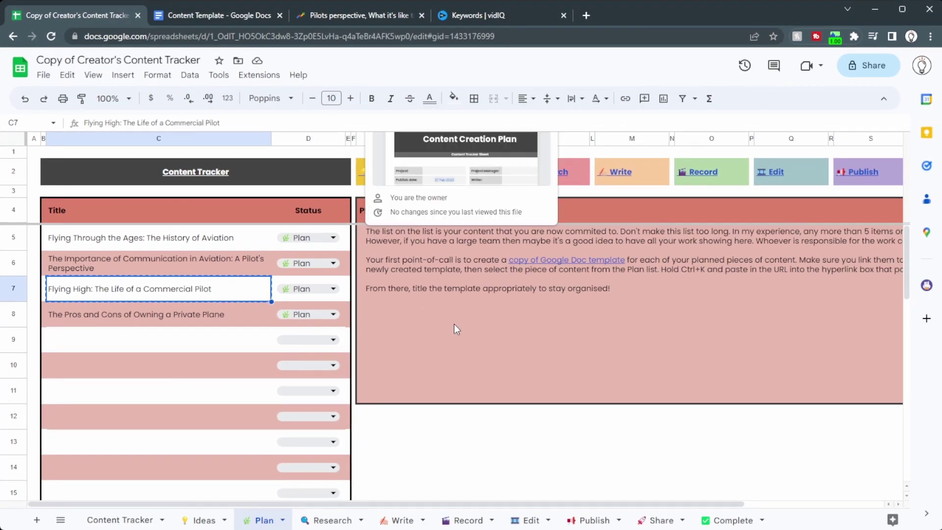
Step: Make a copy of Content Template and paste 'Flying High: The Life of a Commercial Pilot' as Project
{"action": "left_click", "coordinate": [468, 168]}
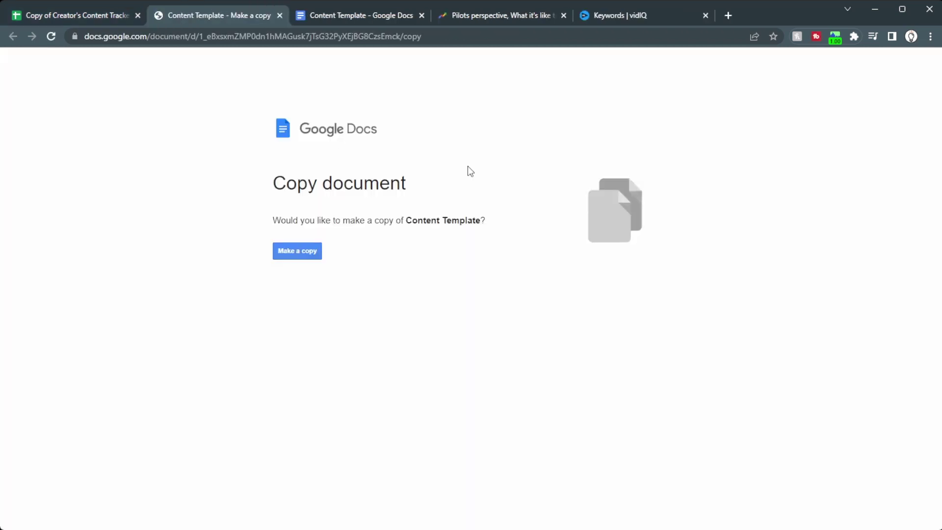
{"action": "left_click", "coordinate": [298, 250]}
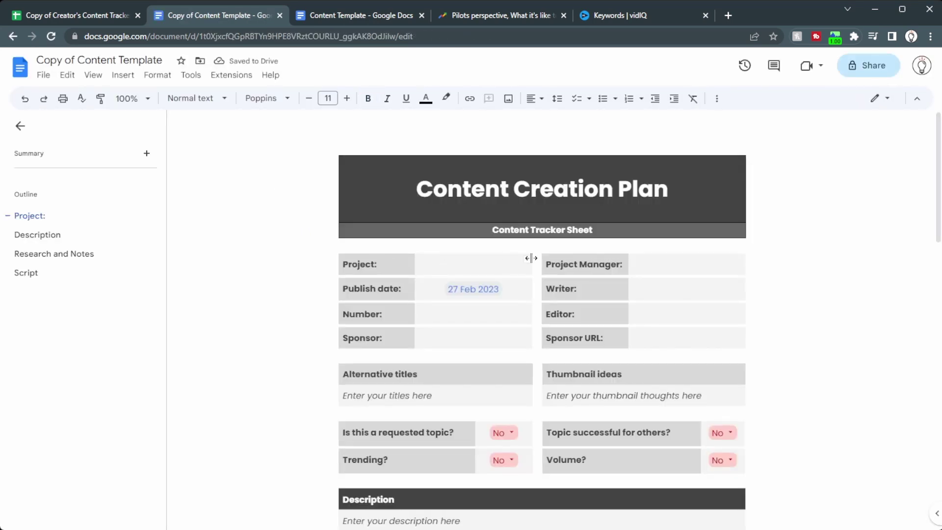
{"action": "key", "text": "ctrl+shift+v"}
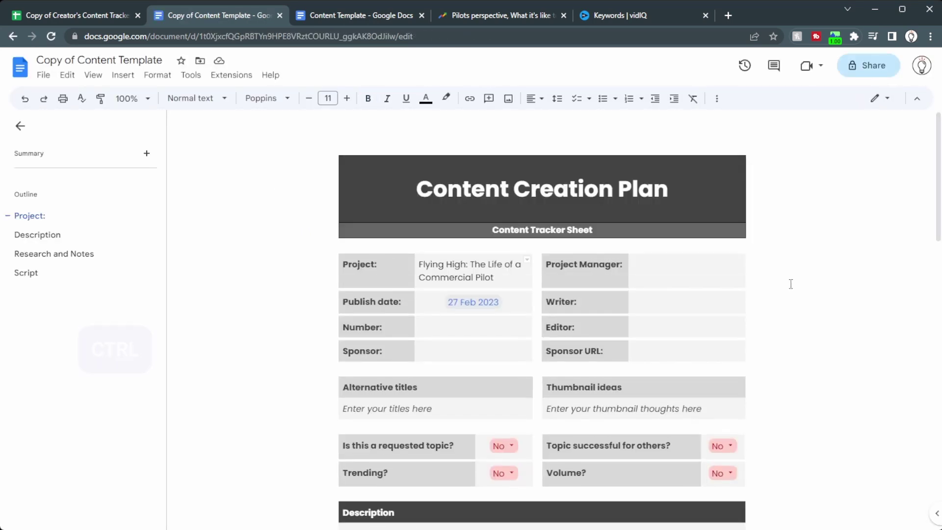
Step: Set the publish date chip to 10 Apr 2023
{"action": "left_click", "coordinate": [456, 298]}
{"action": "left_click", "coordinate": [508, 331]}
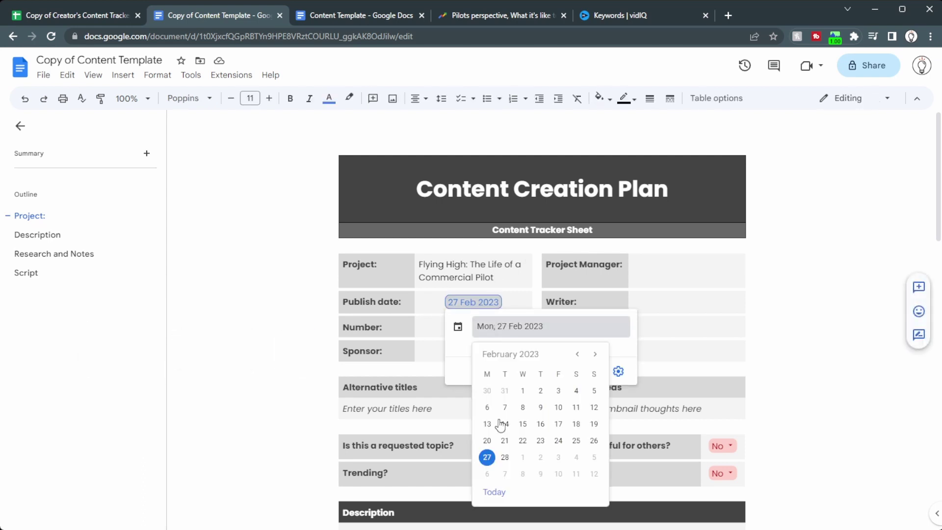
{"action": "scroll", "coordinate": [568, 368], "scroll_direction": "down", "scroll_amount": 1}
{"action": "left_click", "coordinate": [504, 431]}
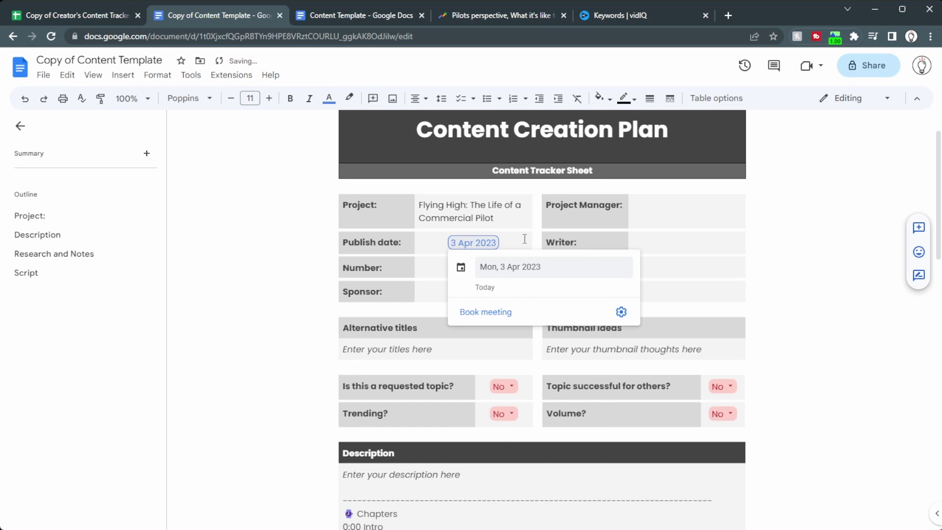
{"action": "left_click", "coordinate": [510, 267]}
{"action": "left_click", "coordinate": [490, 364]}
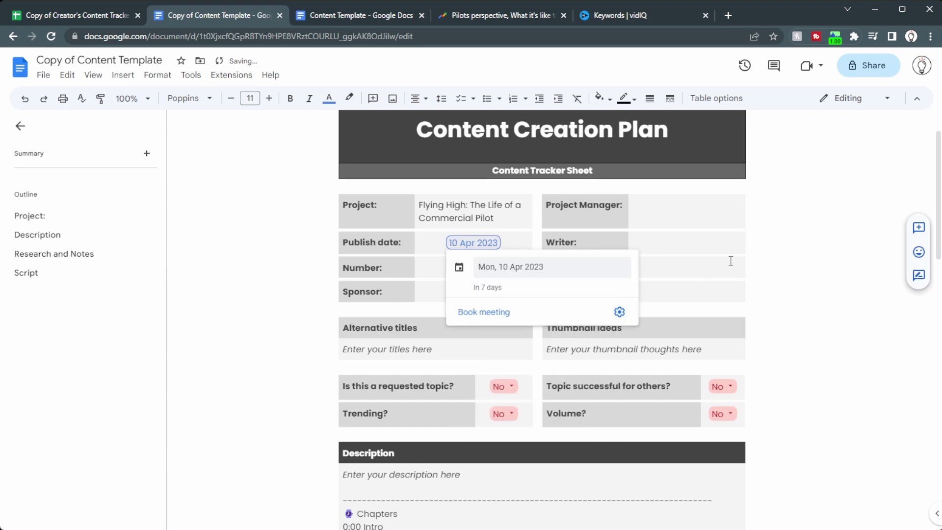